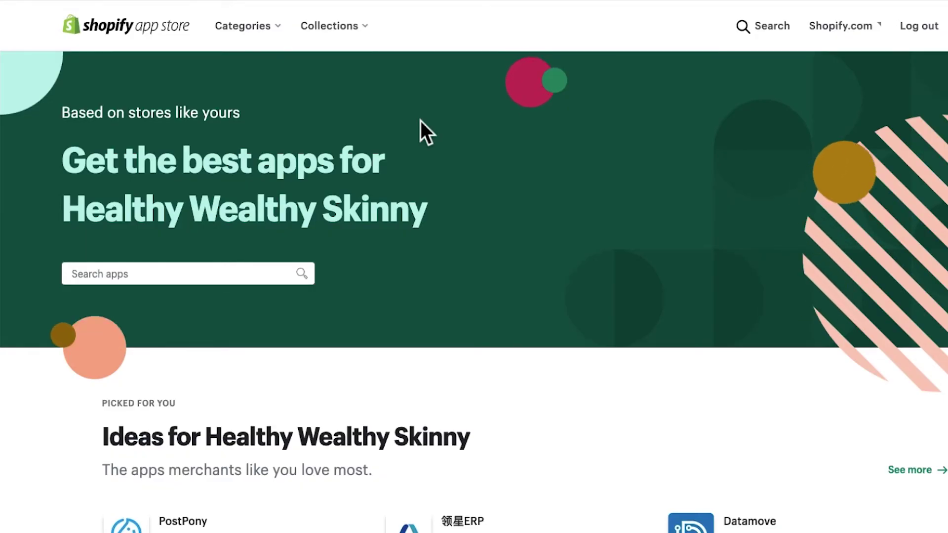
Search the Shopify App Store for shopupz.
scroll(420, 120, "down", 1)
left_click(227, 256)
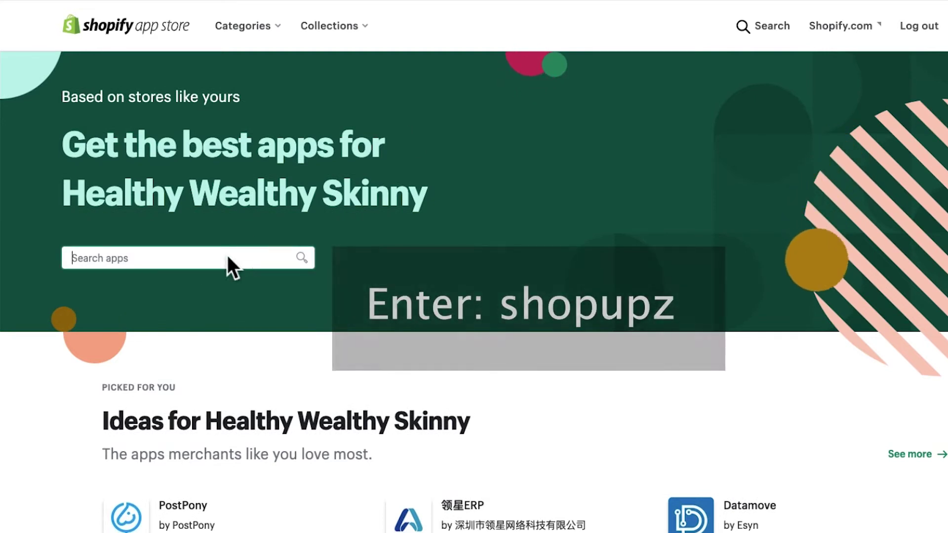
type("shopupz")
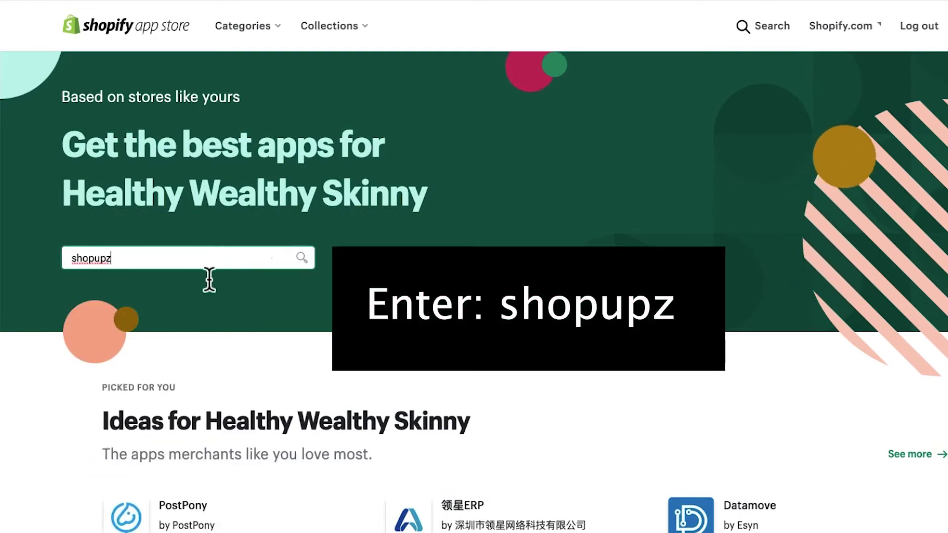
left_click(300, 258)
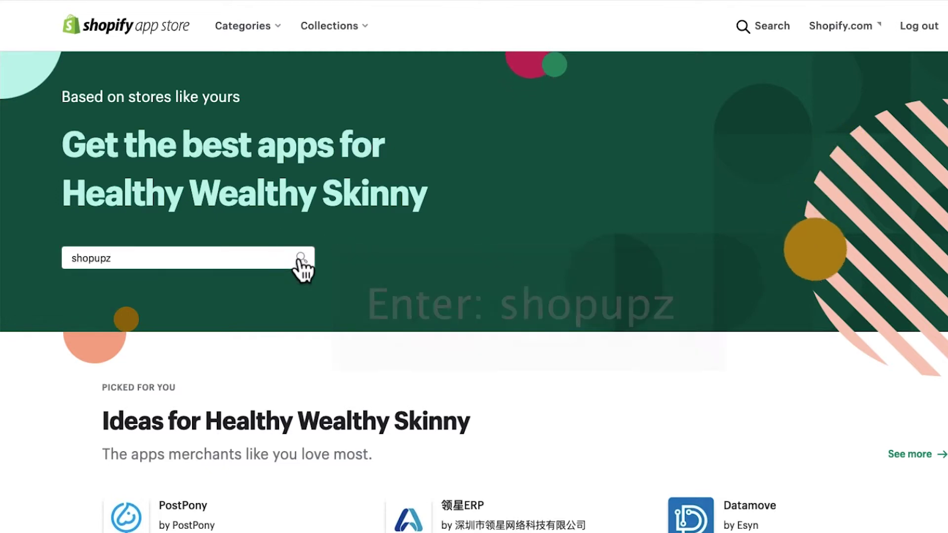
Open the Etsy Inventory Integration app by shopUpz from the search results and add it to the Shopify store.
scroll(433, 138, "down", 1)
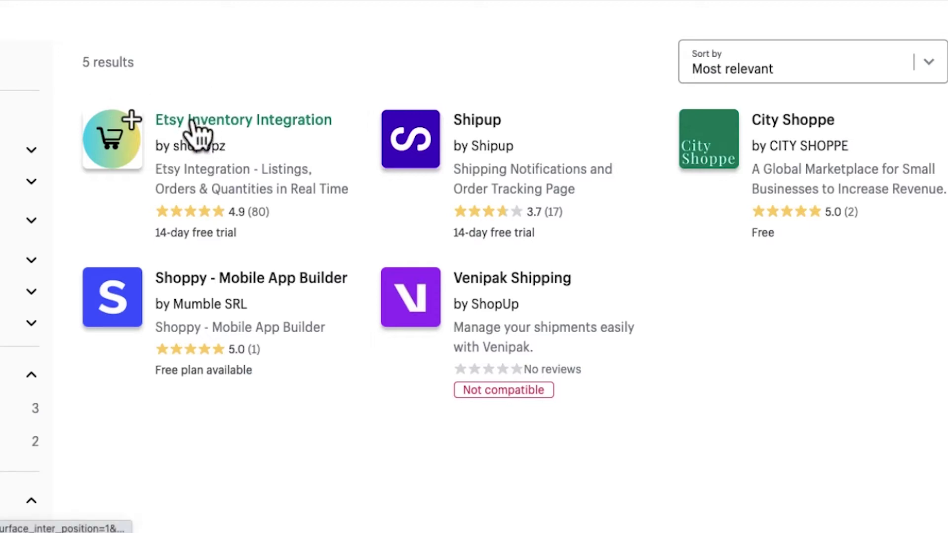
left_click(137, 119)
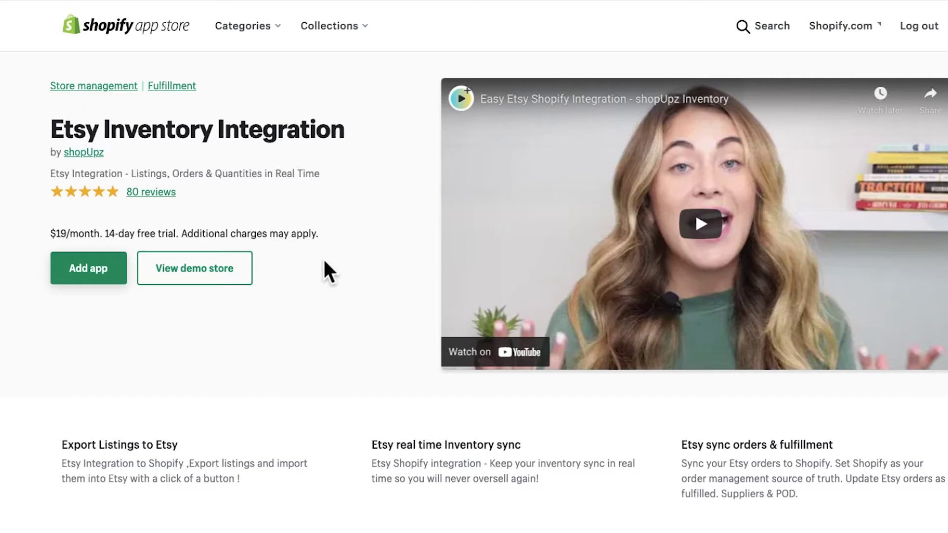
scroll(324, 265, "down", 1)
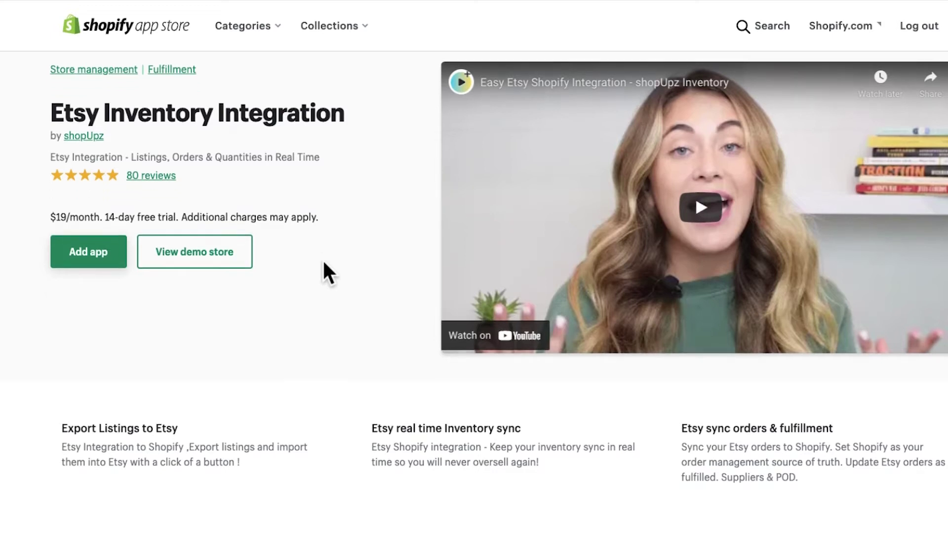
left_click(76, 257)
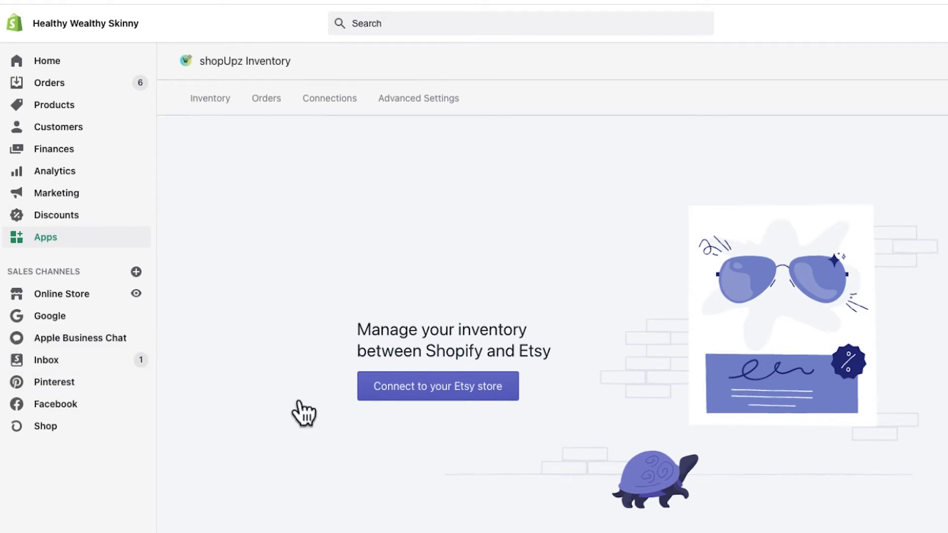
Connect the app to the Etsy store by authenticating and allowing shopupz-inventory-sync-app access to the Etsy account.
left_click(412, 396)
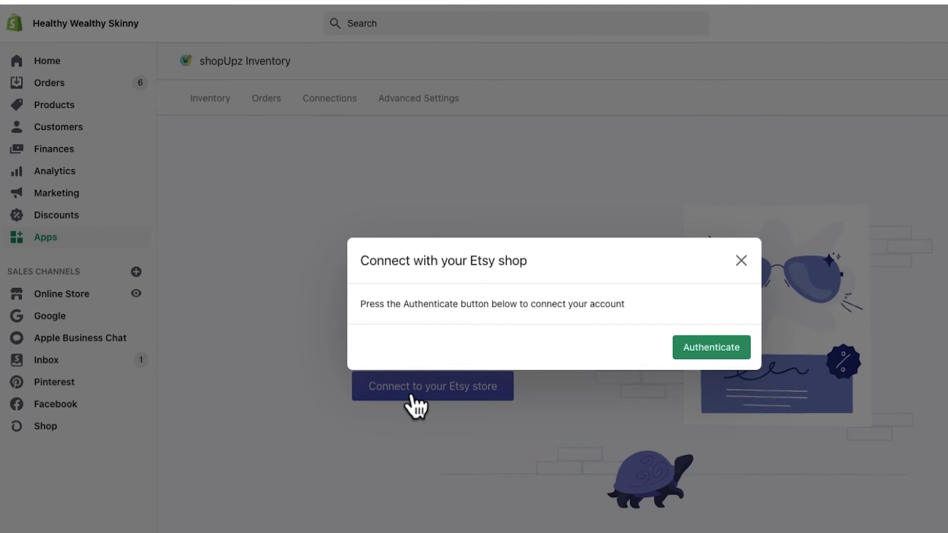
left_click(712, 349)
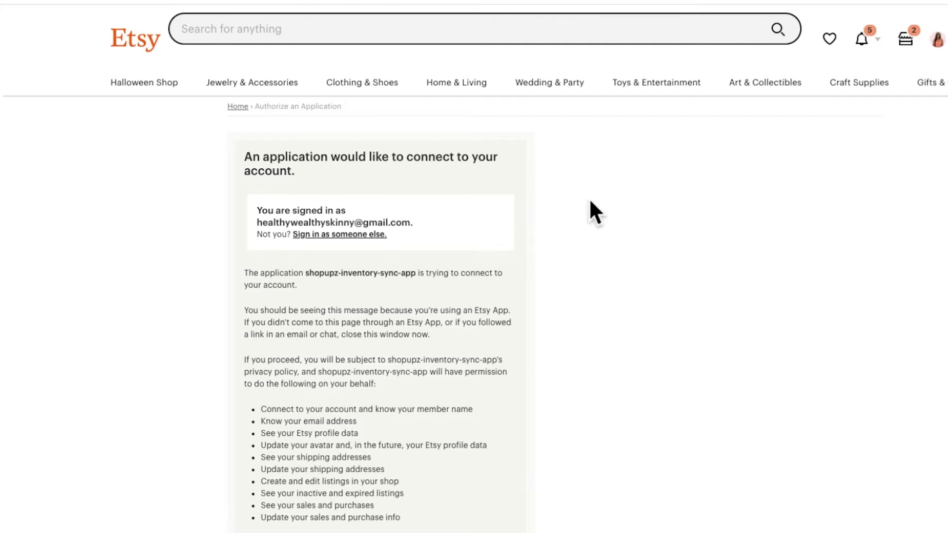
scroll(600, 210, "down", 2)
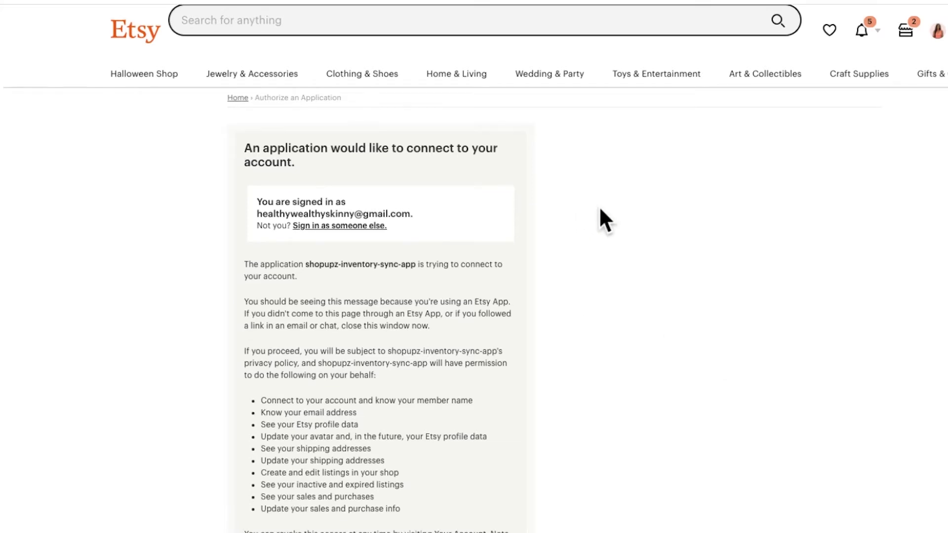
scroll(600, 210, "down", 3)
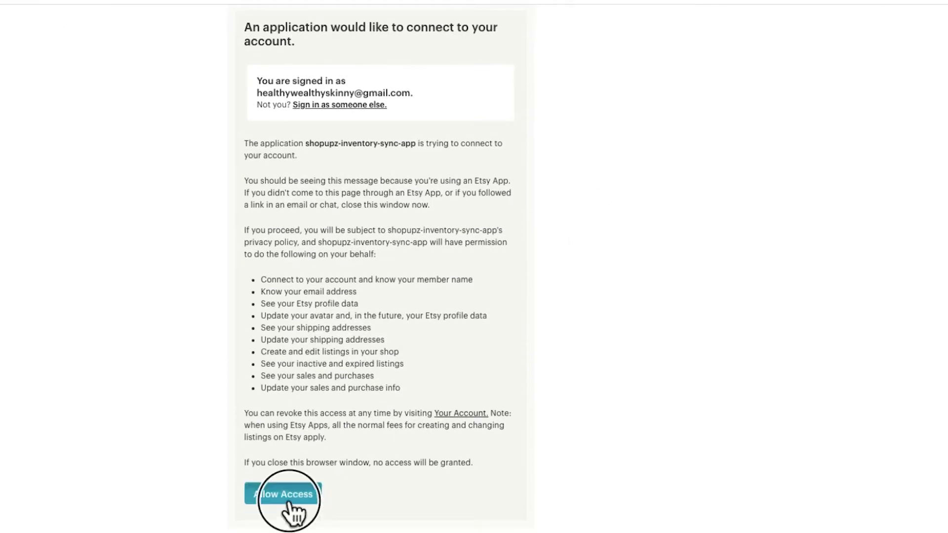
left_click(292, 495)
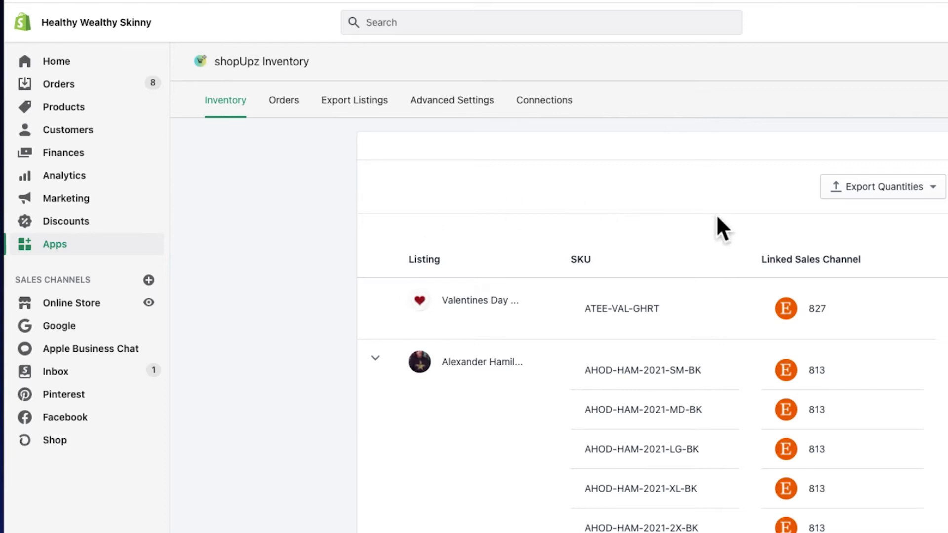
Look through the app's inventory list, checking each listing's SKUs and linked sales channel quantities.
scroll(308, 311, "down", 5)
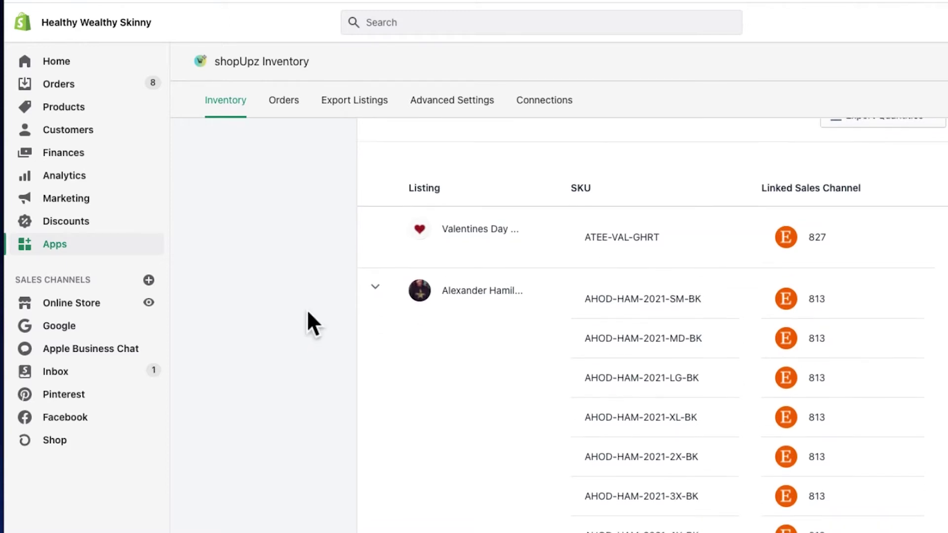
scroll(304, 307, "down", 20)
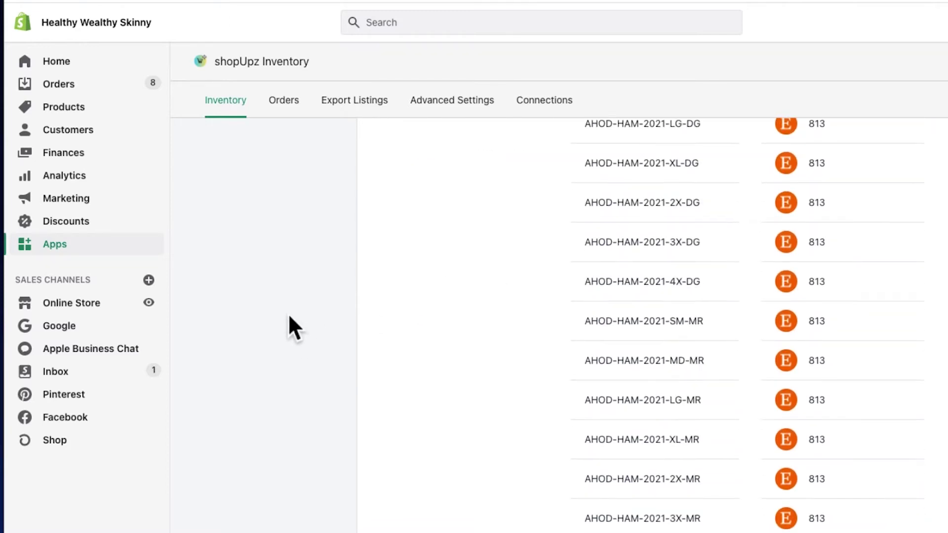
scroll(289, 316, "down", 20)
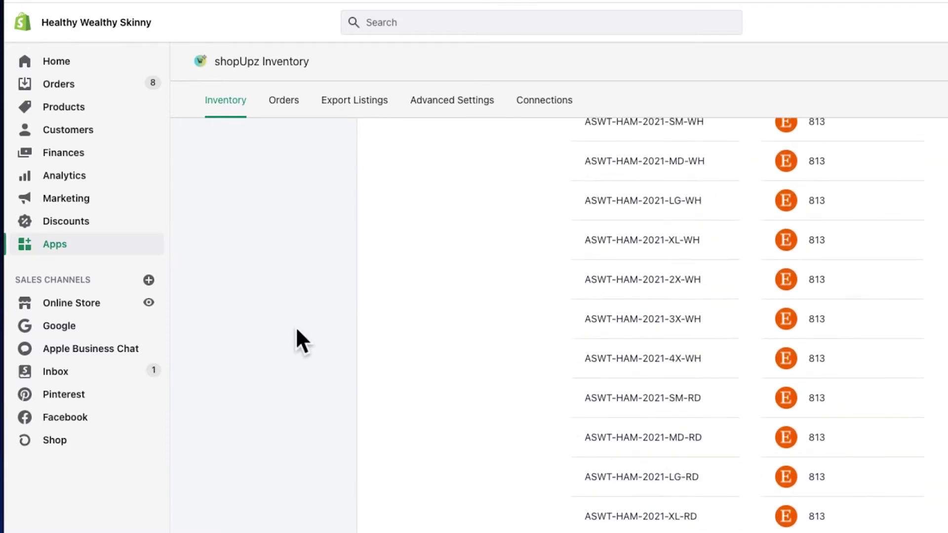
scroll(296, 322, "down", 12)
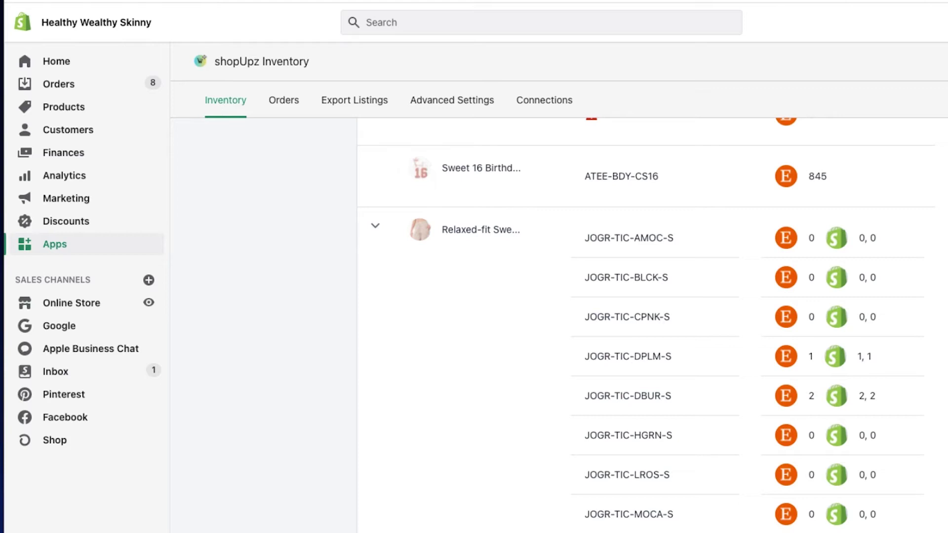
scroll(224, 163, "up", 15)
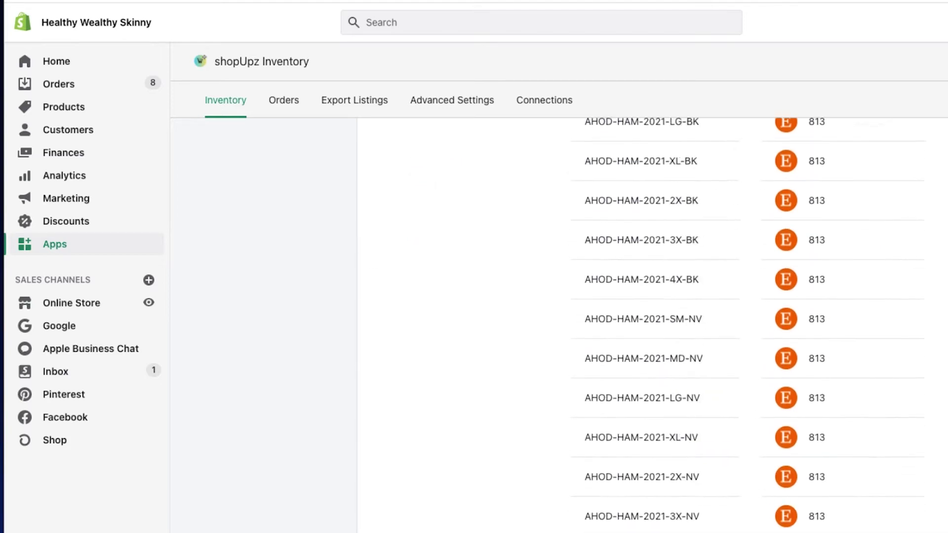
View the app's order sync page and its page for exporting Shopify listings to Etsy.
left_click(285, 102)
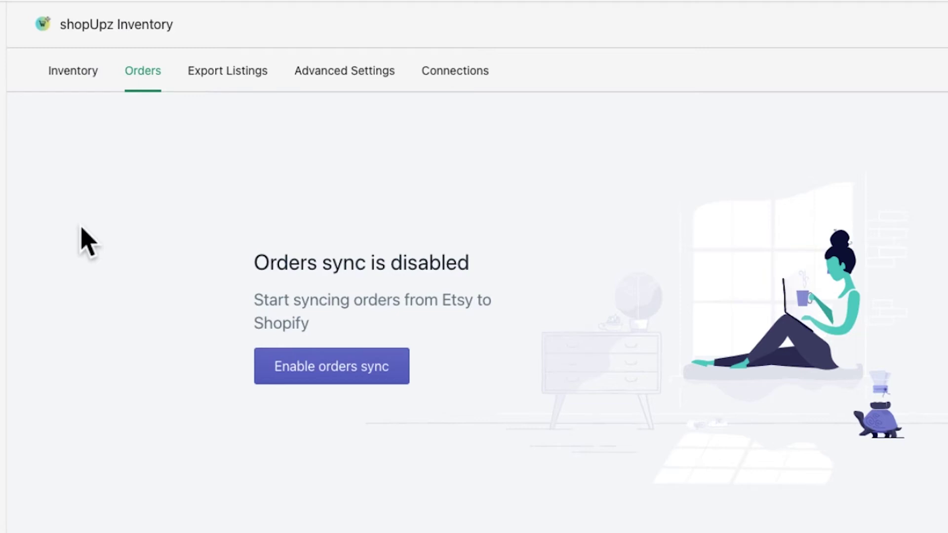
left_click(217, 72)
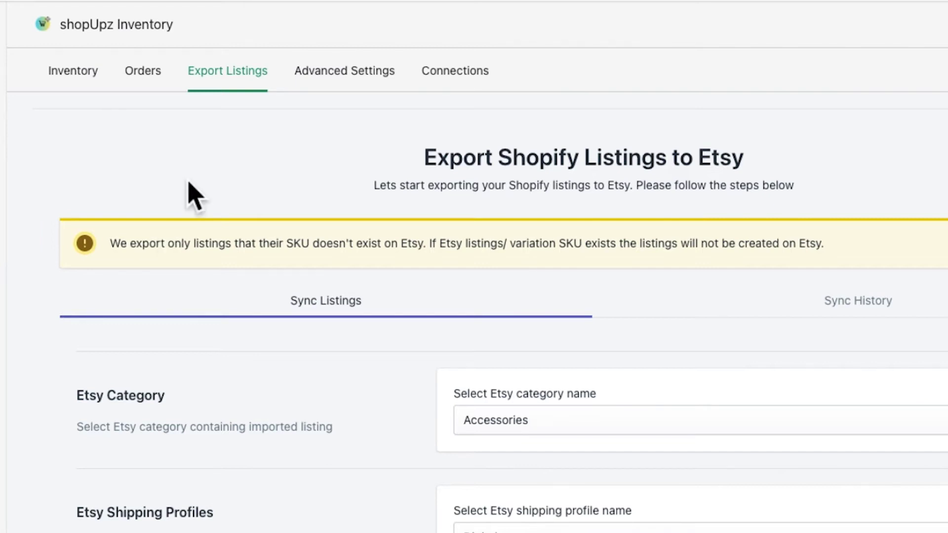
Examine the inventory and orders options in the advanced settings, and open the connections page.
left_click(341, 93)
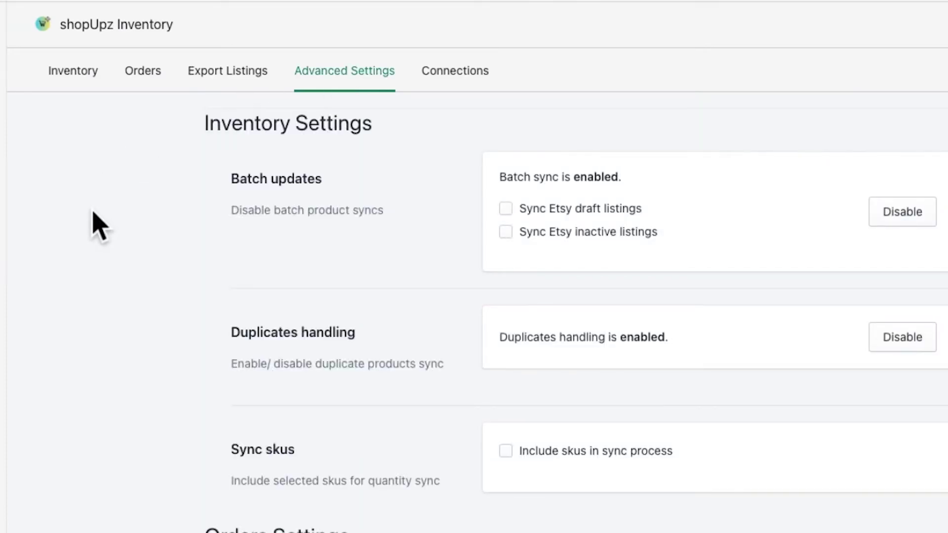
scroll(94, 209, "down", 1)
scroll(94, 209, "up", 1)
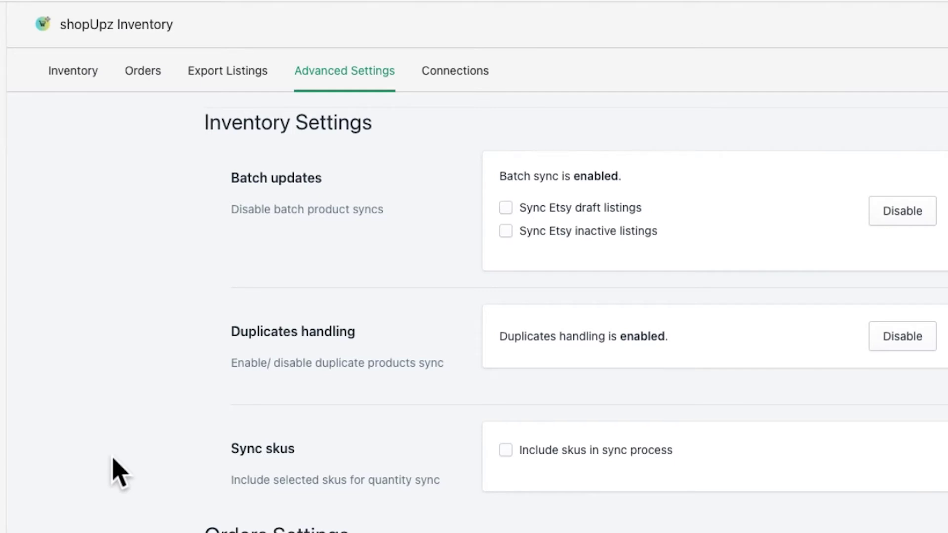
scroll(119, 474, "down", 5)
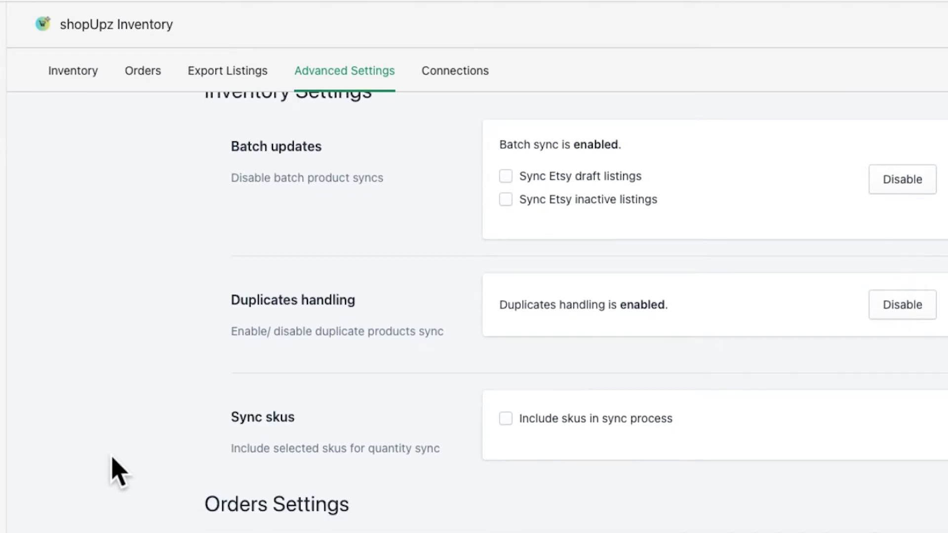
scroll(109, 452, "down", 2)
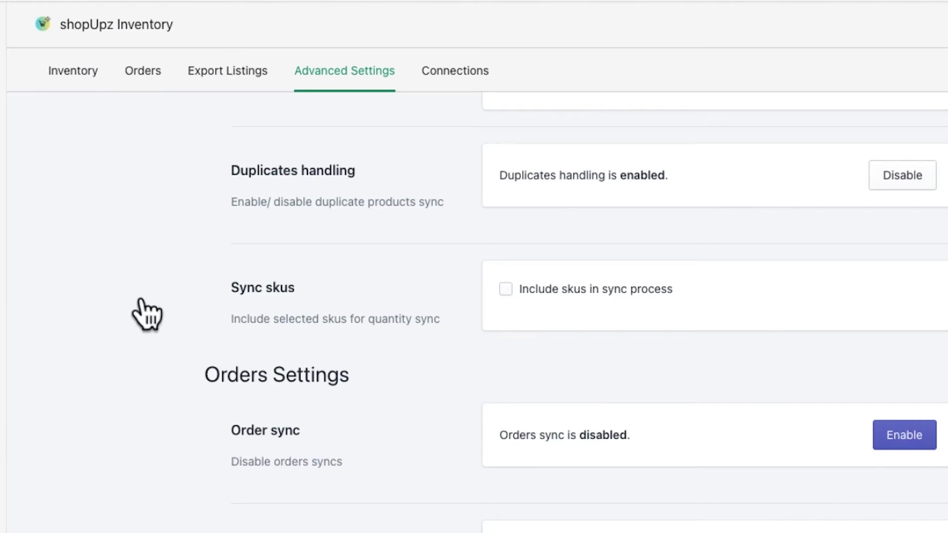
scroll(142, 324, "down", 8)
scroll(122, 230, "down", 1)
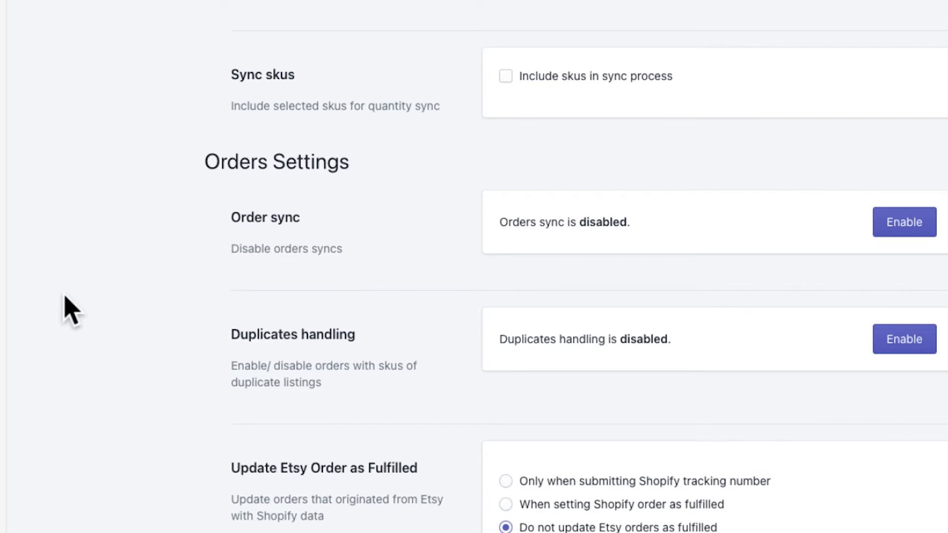
scroll(74, 294, "down", 2)
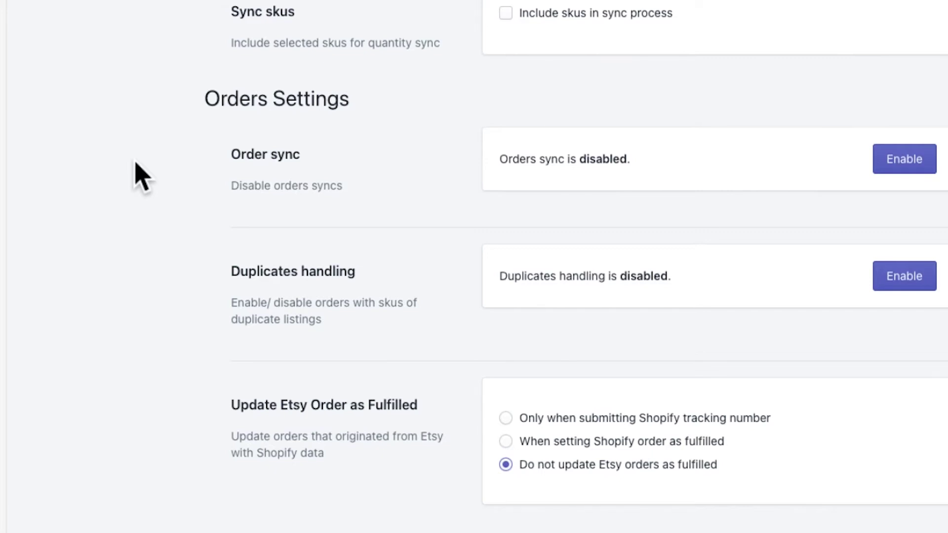
scroll(133, 326, "up", 10)
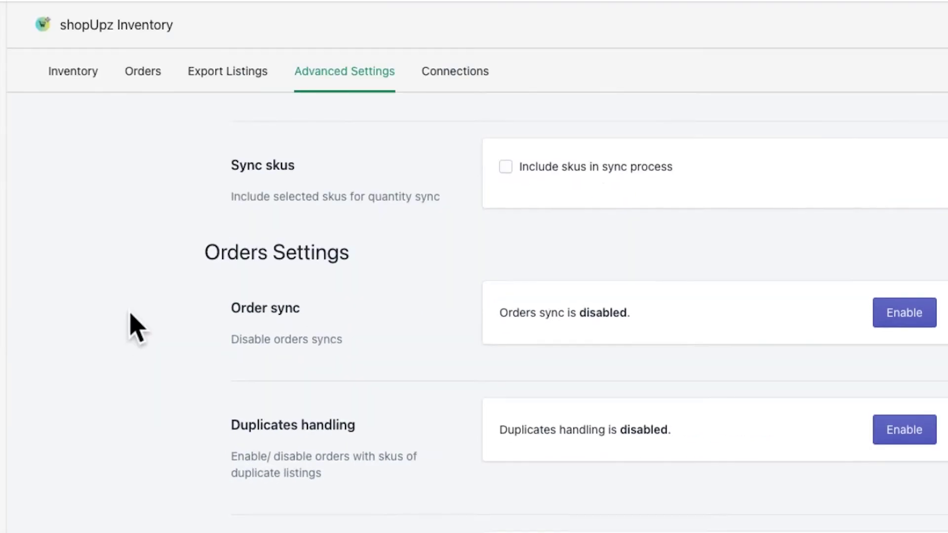
left_click(453, 80)
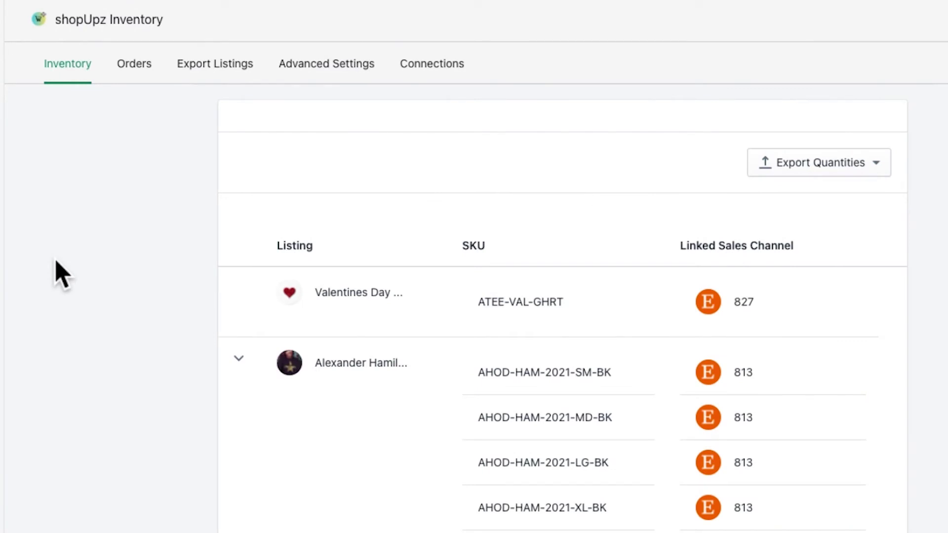
Collapse the Alexander Hamilton listing in the inventory and examine the Etsy and Shopify quantities per SKU of the Relaxed-fit Sweatpants listing.
scroll(113, 255, "down", 1)
scroll(109, 244, "down", 3)
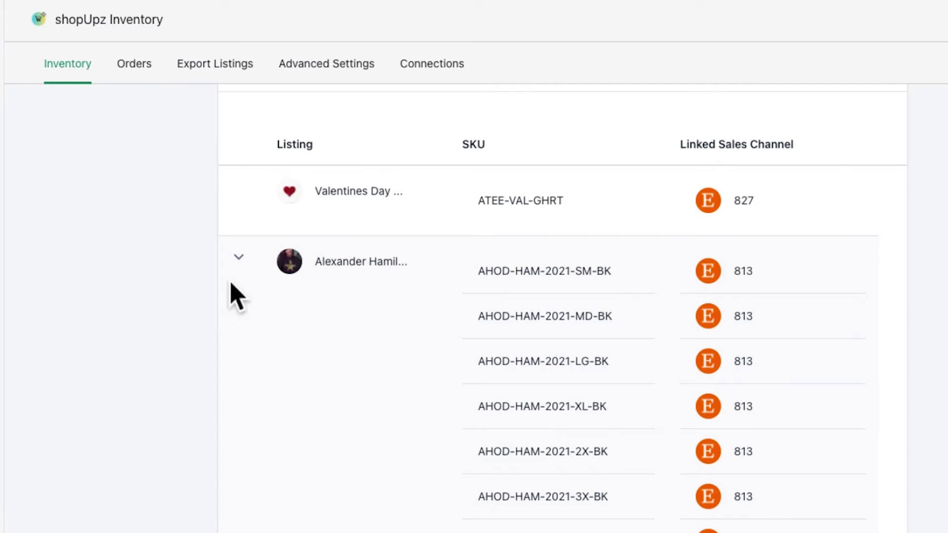
left_click(239, 257)
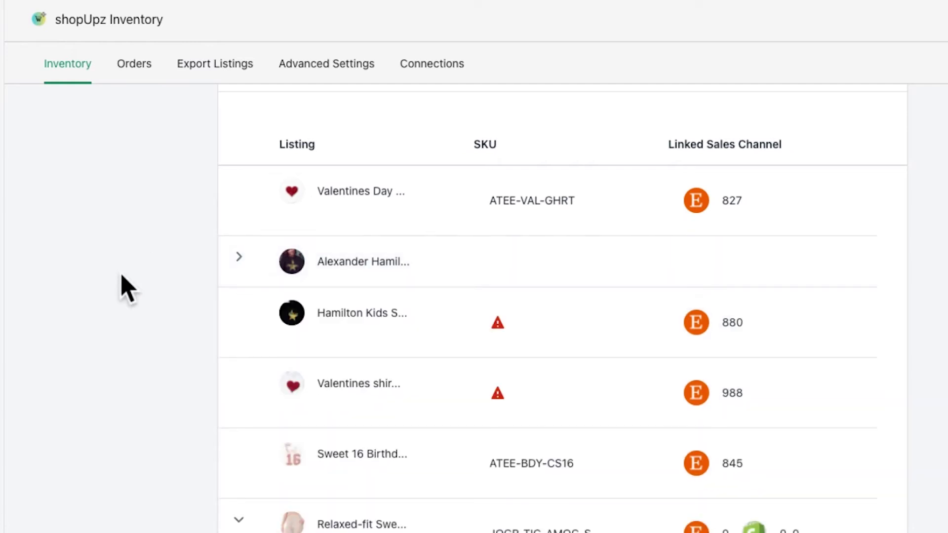
scroll(129, 289, "down", 2)
scroll(130, 289, "down", 4)
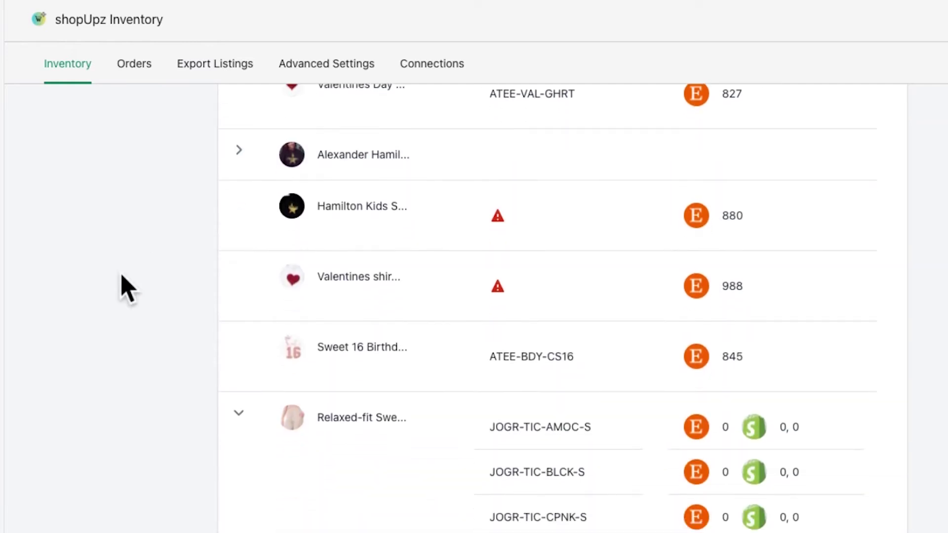
scroll(129, 289, "down", 3)
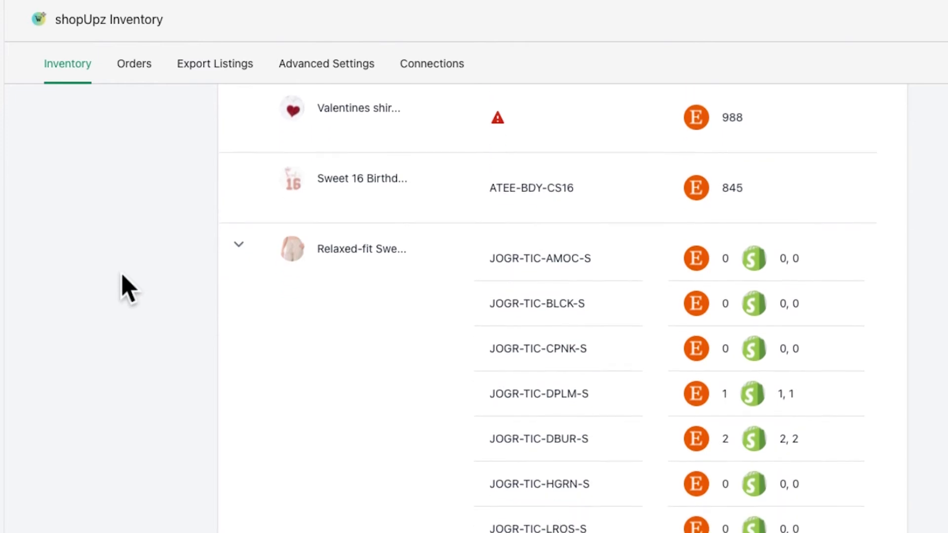
scroll(129, 289, "down", 1)
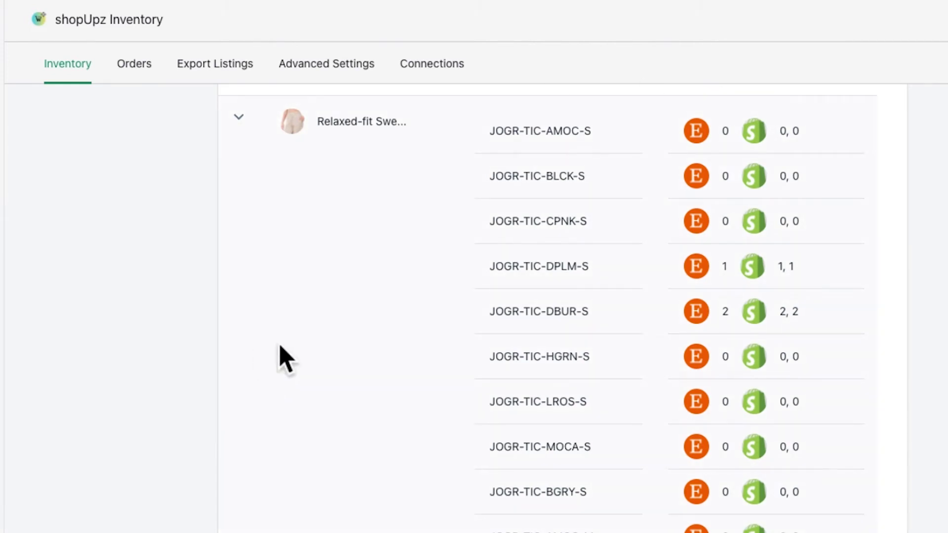
scroll(355, 204, "down", 1)
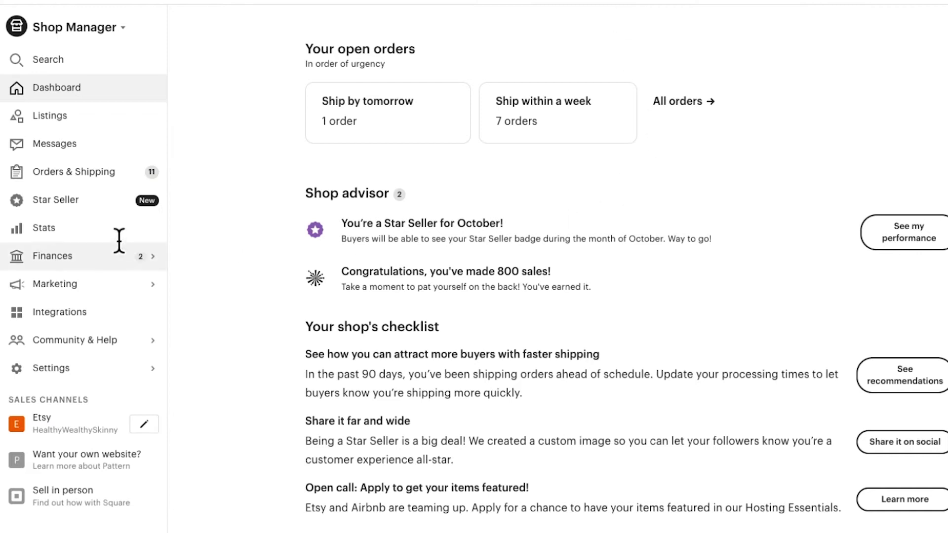
Open the Relaxed-fit Sweatpants Jogger listing from the shop's listings in Etsy Shop Manager.
left_click(40, 123)
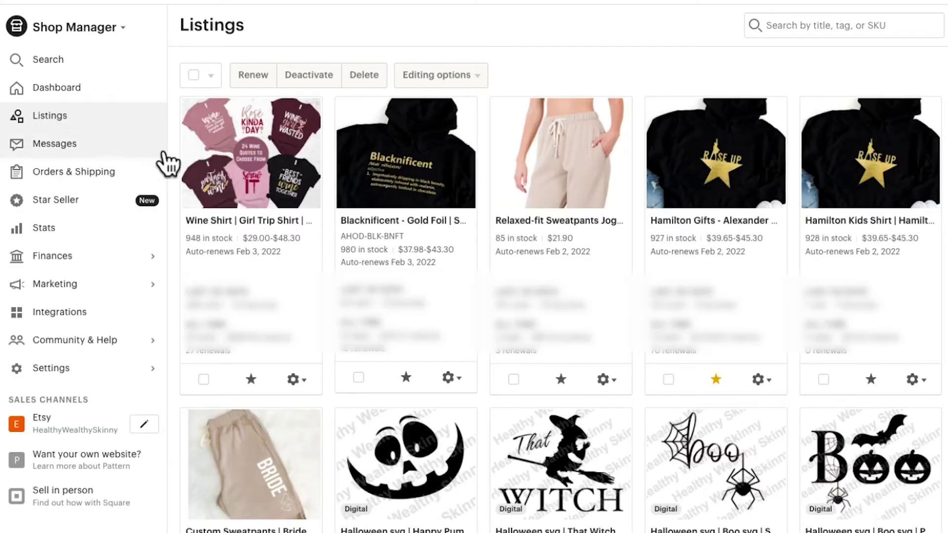
left_click(566, 179)
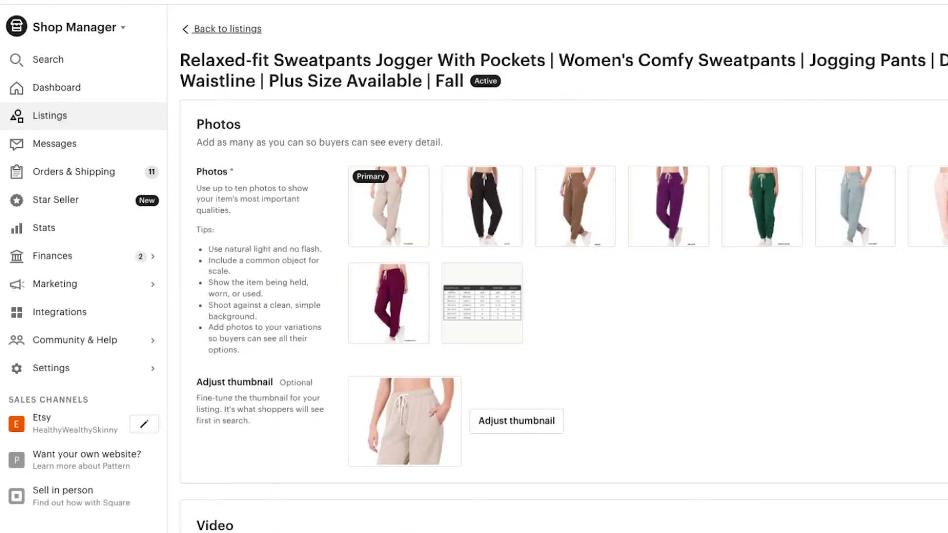
Examine the size, color and quantity rows in the Variations section of the Relaxed-fit Sweatpants Jogger listing.
scroll(563, 297, "down", 2)
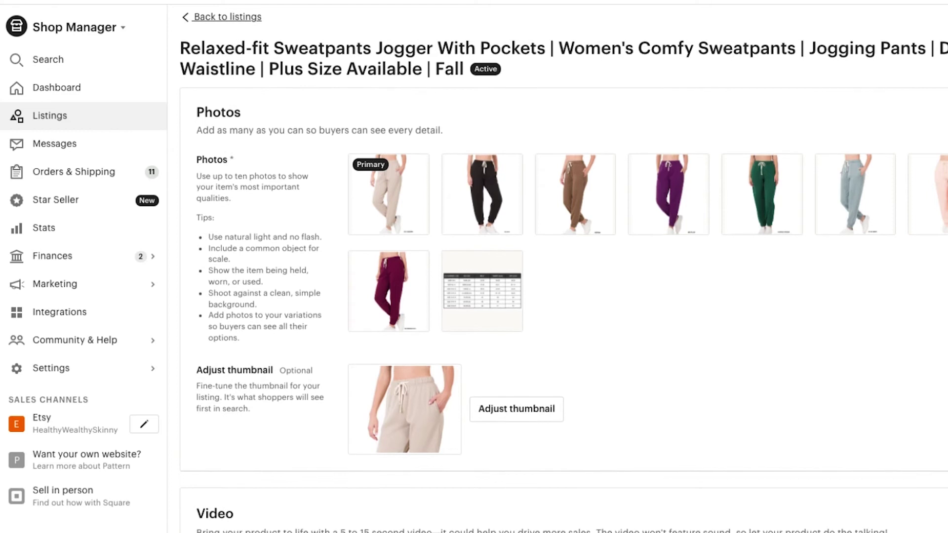
scroll(563, 296, "down", 5)
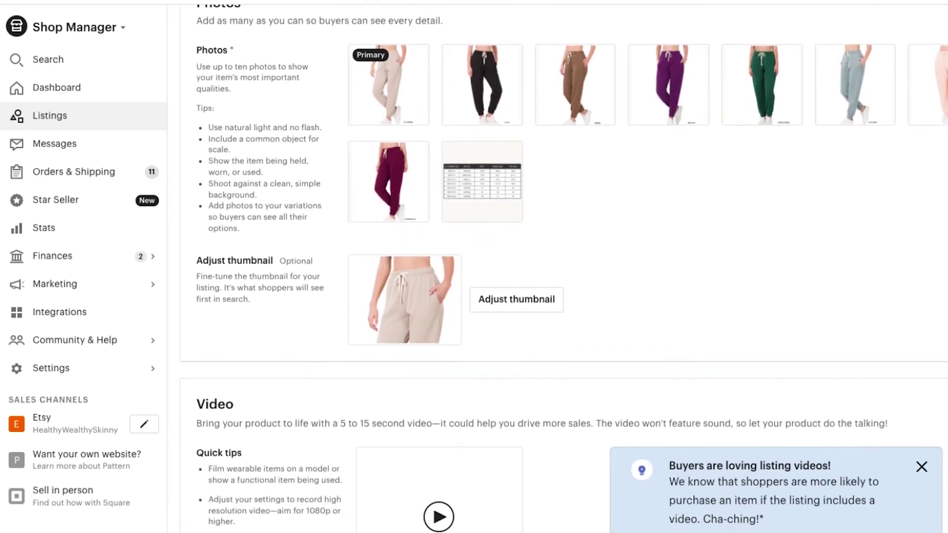
scroll(563, 296, "down", 15)
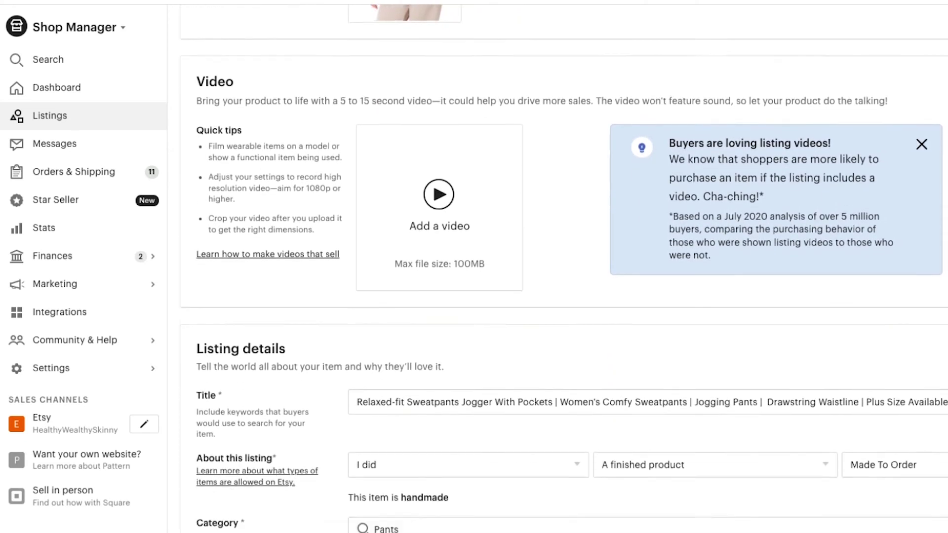
scroll(563, 297, "down", 17)
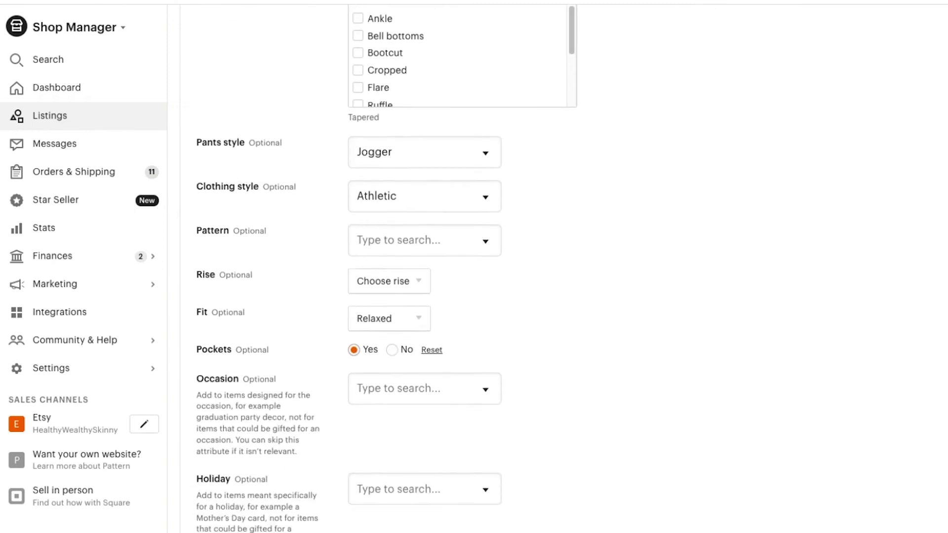
scroll(563, 296, "down", 15)
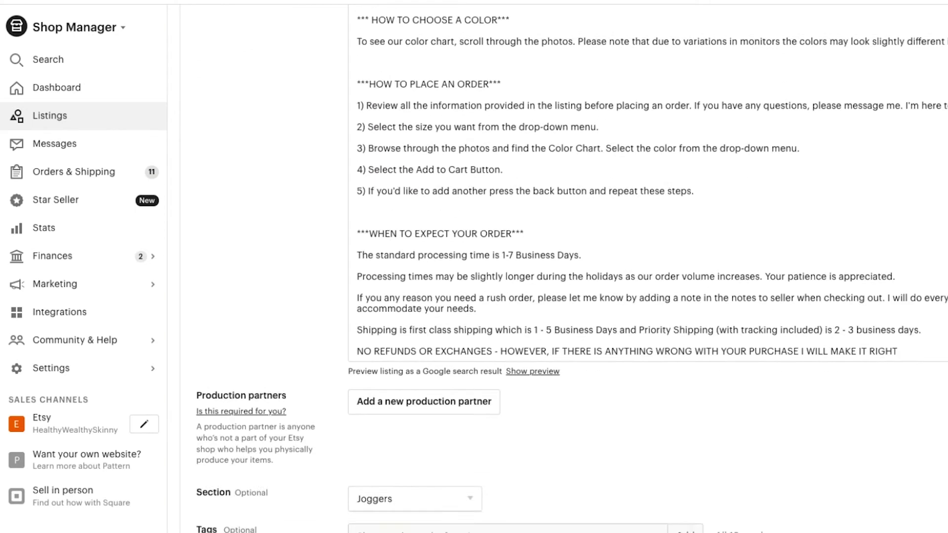
scroll(563, 296, "down", 8)
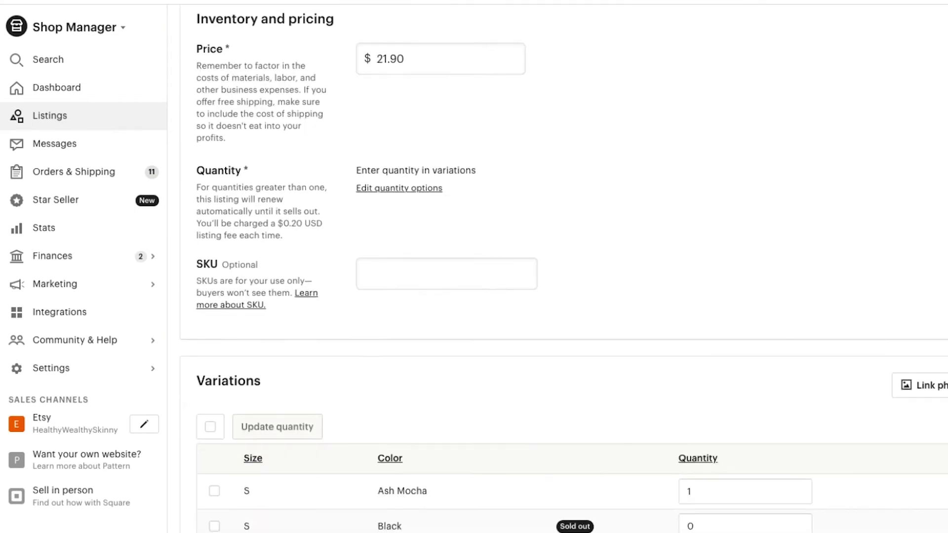
scroll(563, 296, "down", 2)
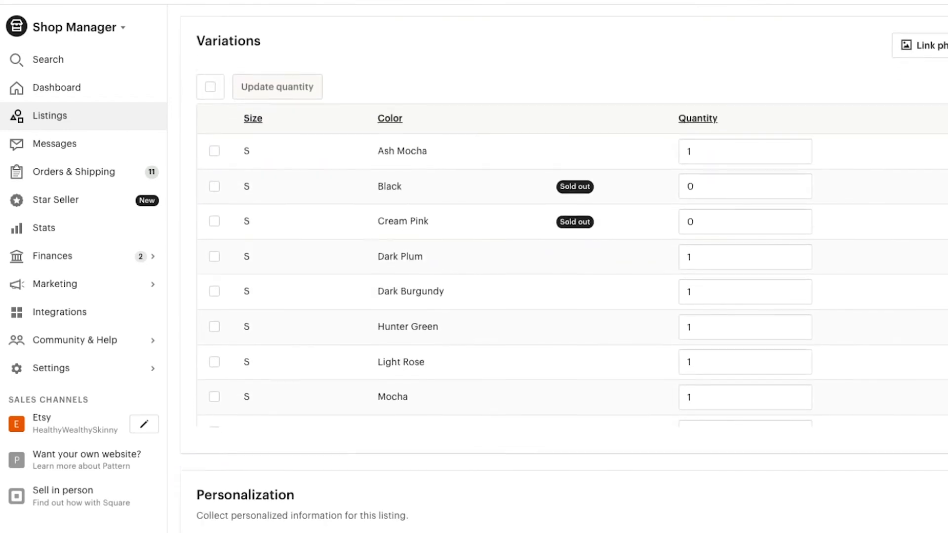
scroll(563, 296, "down", 1)
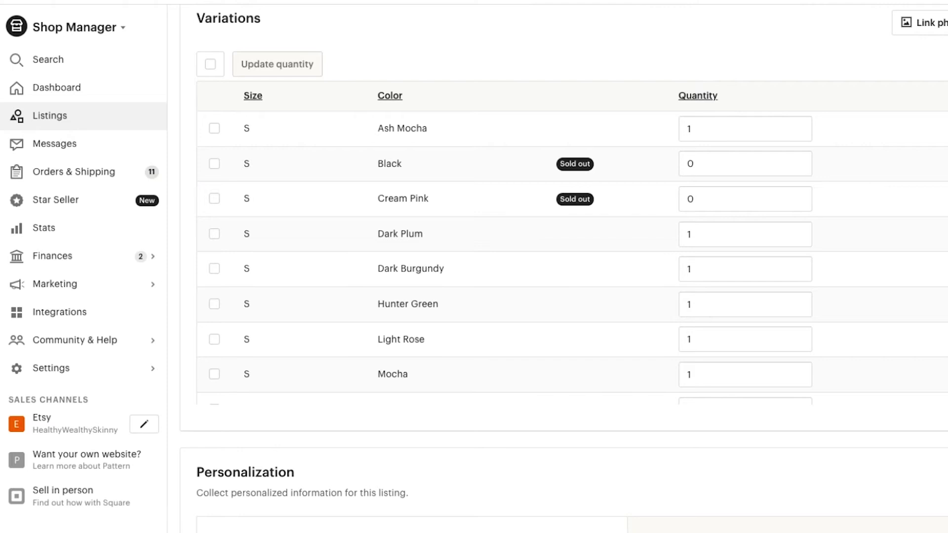
scroll(563, 296, "up", 1)
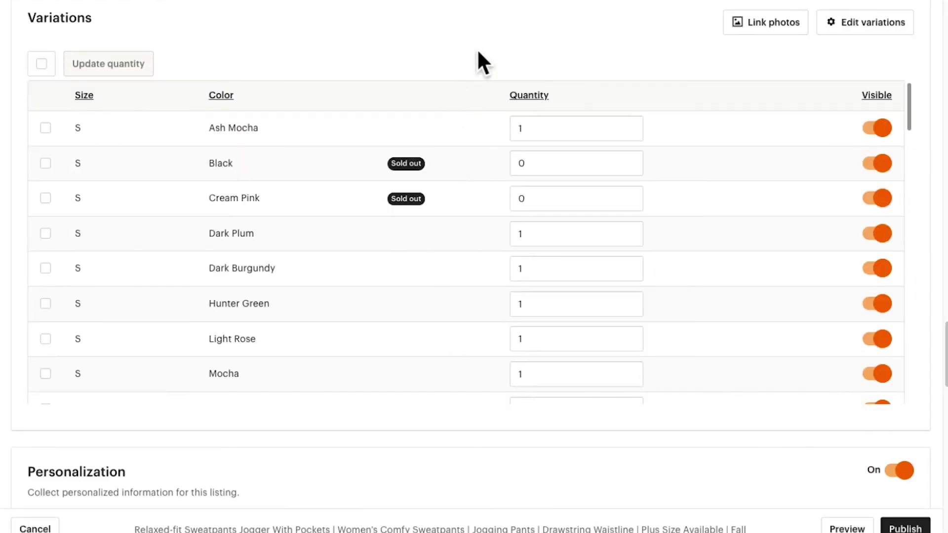
Edit the listing's variations so that SKUs vary for each size and each color, and check the resulting SKU fields.
left_click(879, 28)
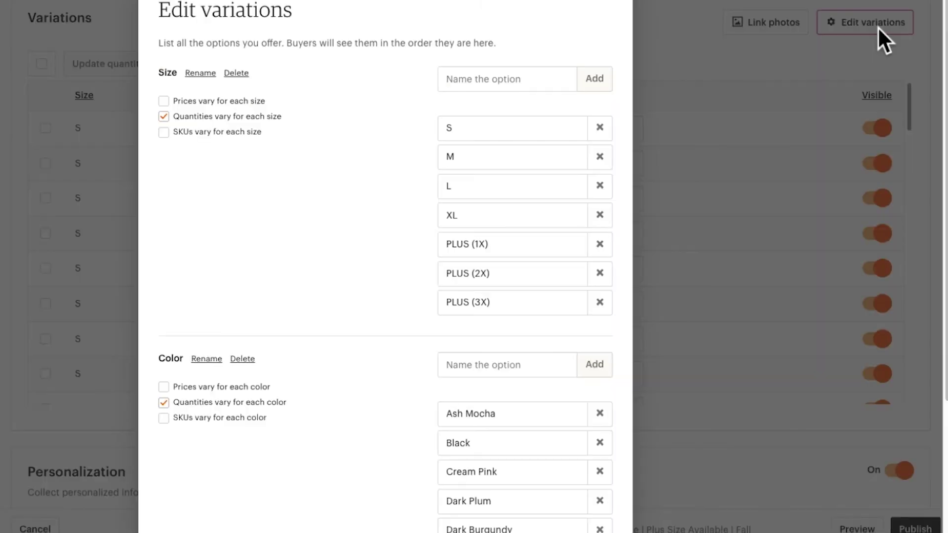
left_click(164, 131)
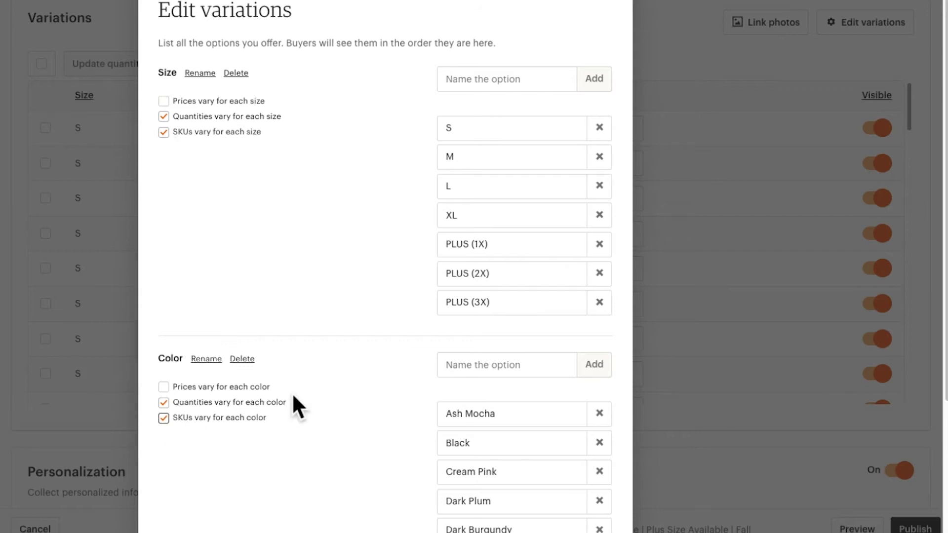
scroll(278, 284, "down", 5)
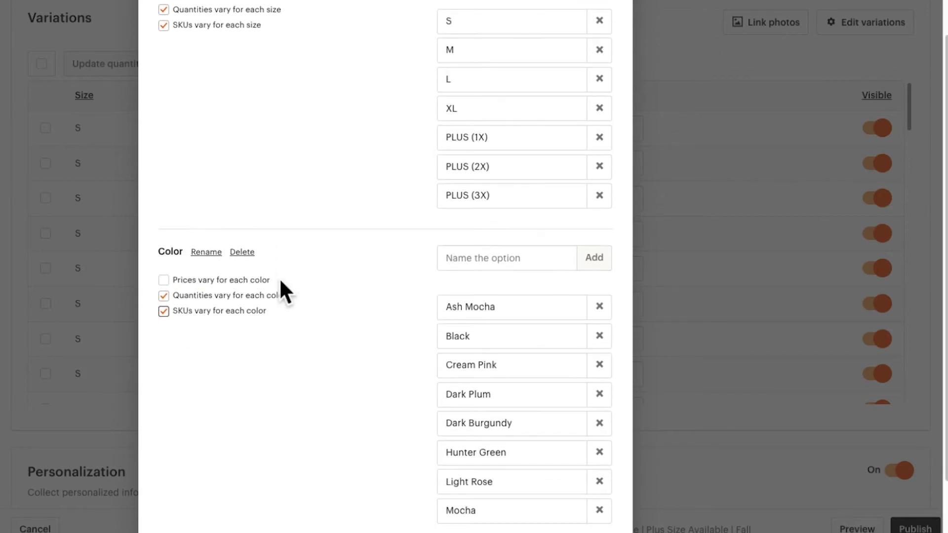
scroll(281, 284, "down", 2)
left_click(562, 496)
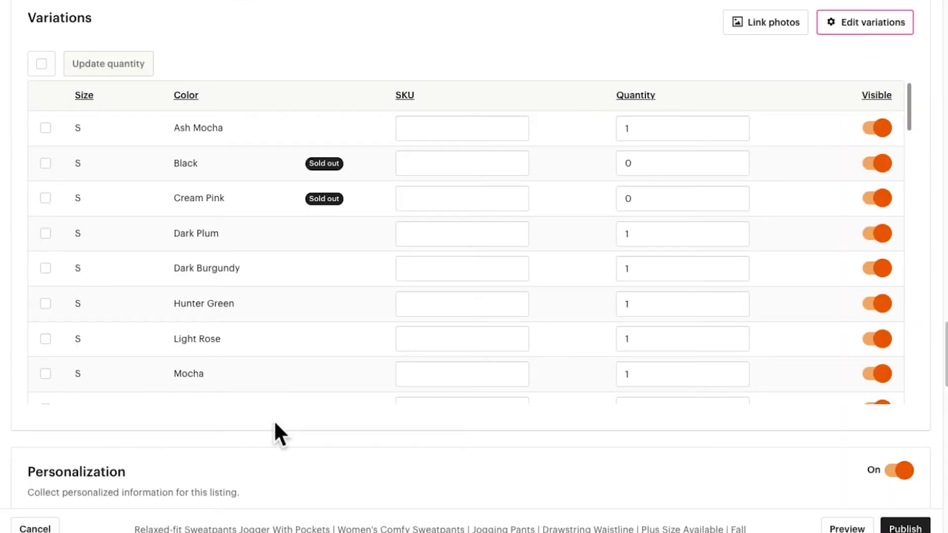
left_click(908, 93)
left_click_drag(909, 93, 875, 76)
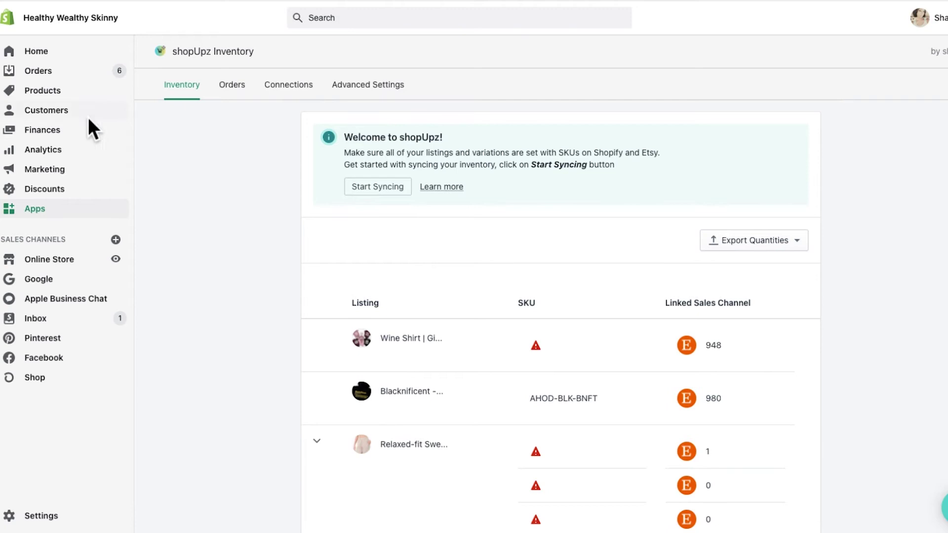
Open the product list in the Shopify admin and sort it by Created (newest first).
left_click(42, 91)
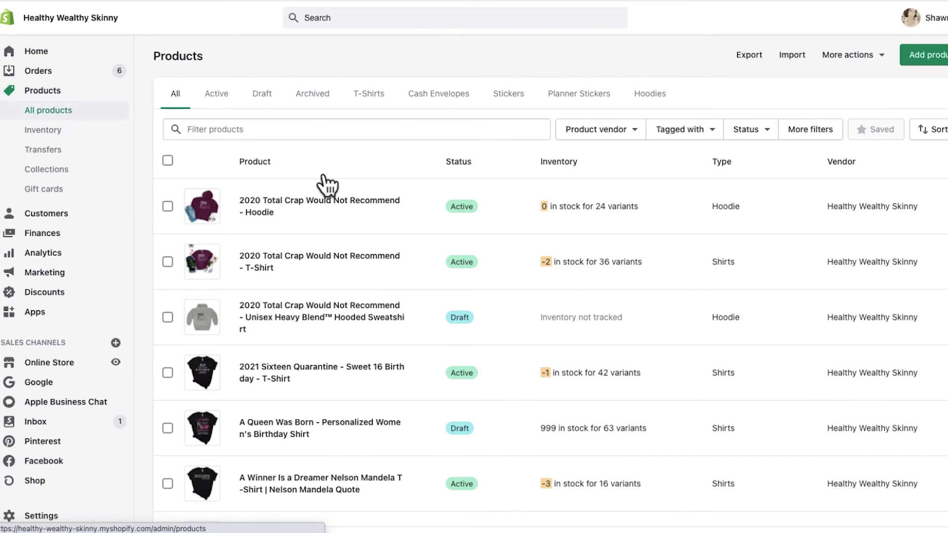
left_click(937, 135)
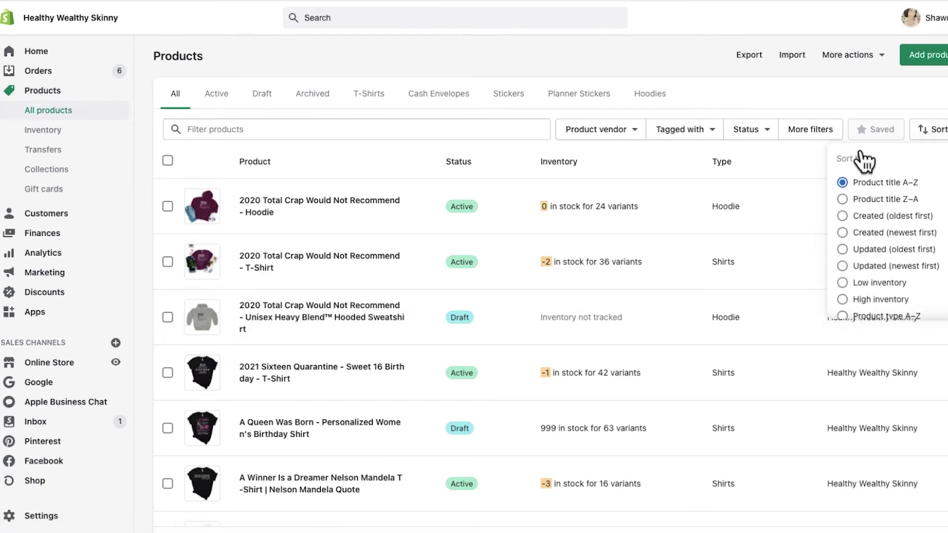
left_click(844, 233)
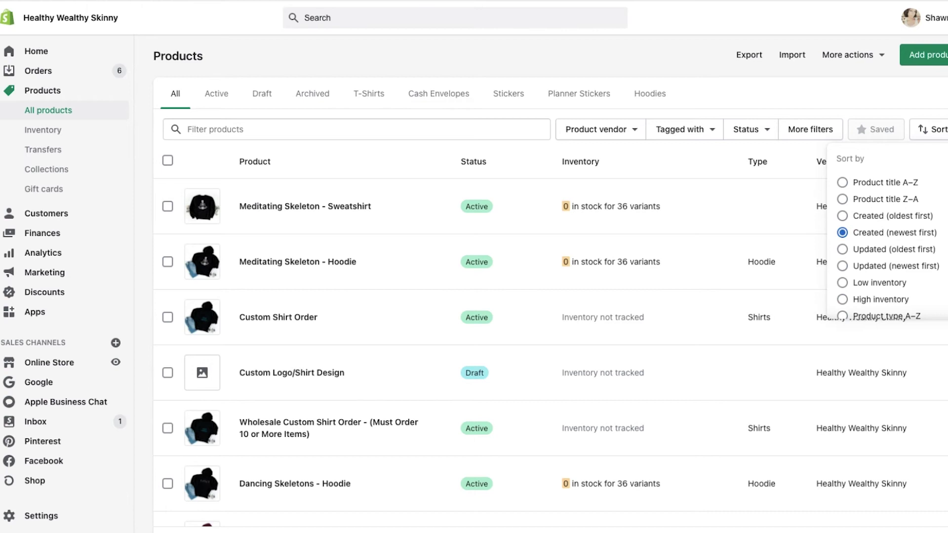
Find and open the Thrive in Comfort Relaxed-fit Sweatpants product.
scroll(944, 122, "down", 5)
scroll(943, 122, "down", 10)
scroll(940, 213, "down", 15)
scroll(898, 329, "down", 4)
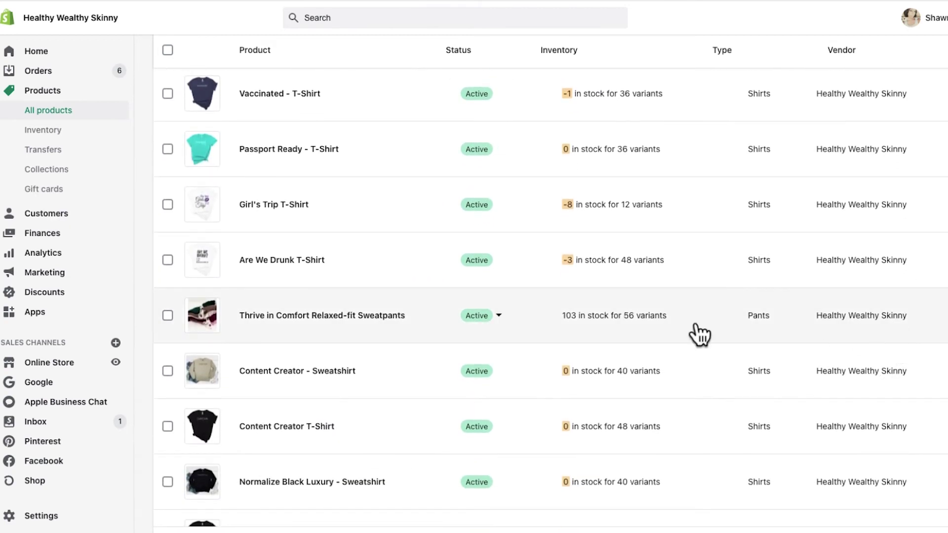
left_click(292, 327)
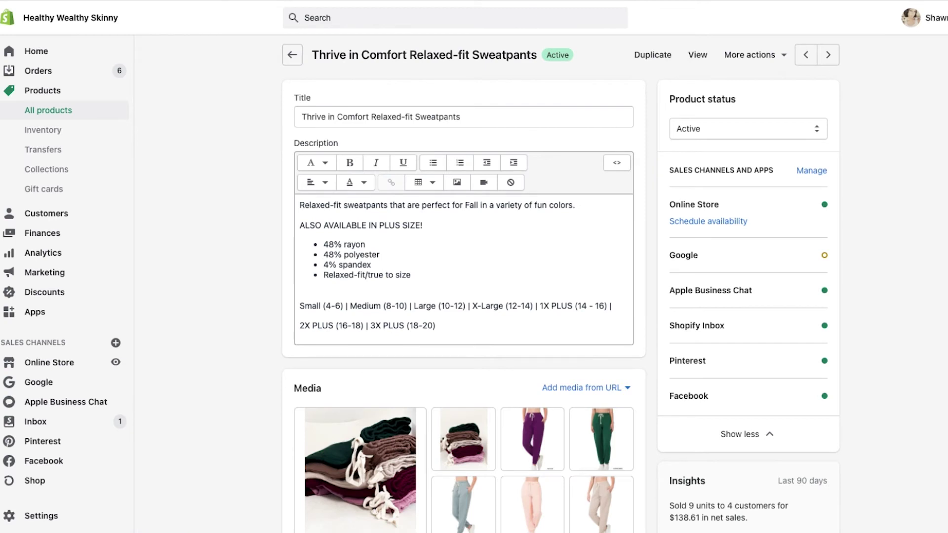
Select all variants of the sweatpants product and open them in the bulk editor.
scroll(944, 171, "down", 15)
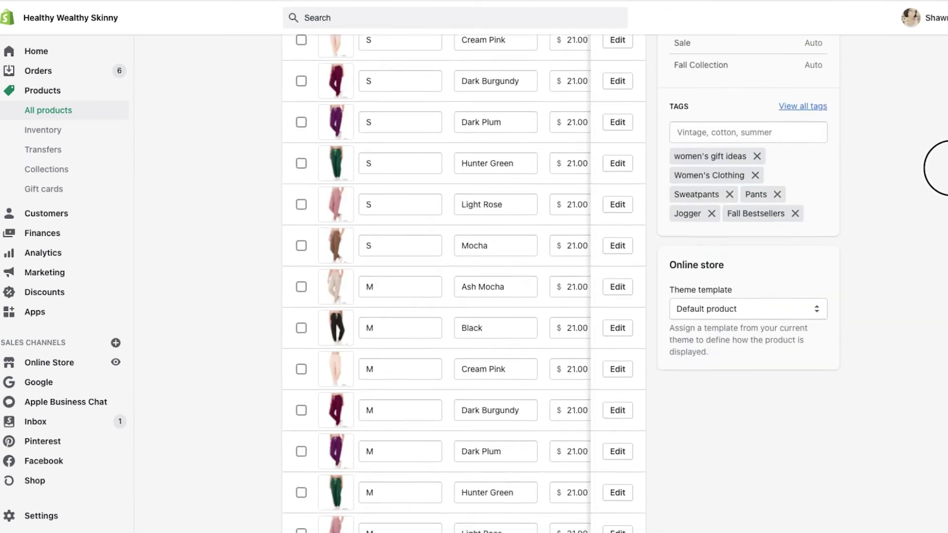
scroll(943, 172, "up", 5)
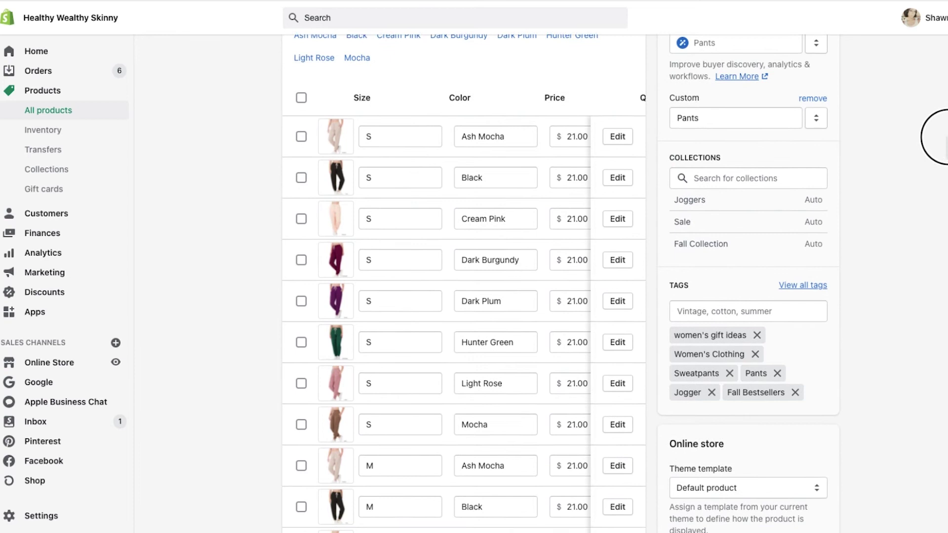
scroll(946, 131, "up", 1)
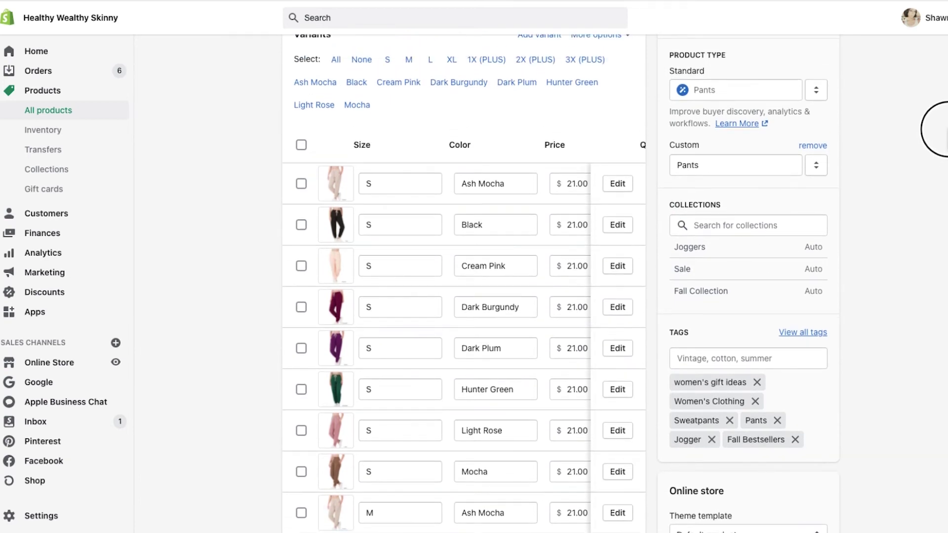
scroll(946, 129, "up", 1)
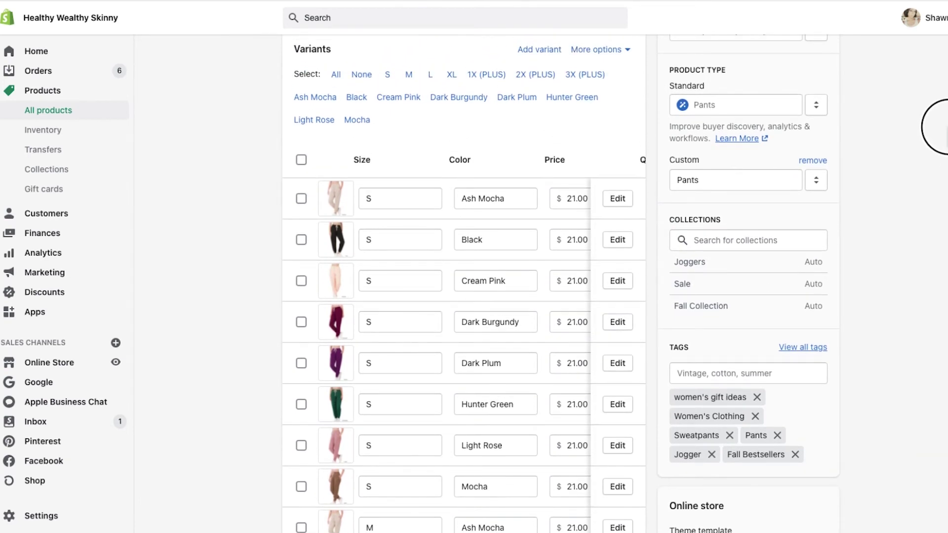
left_click(301, 160)
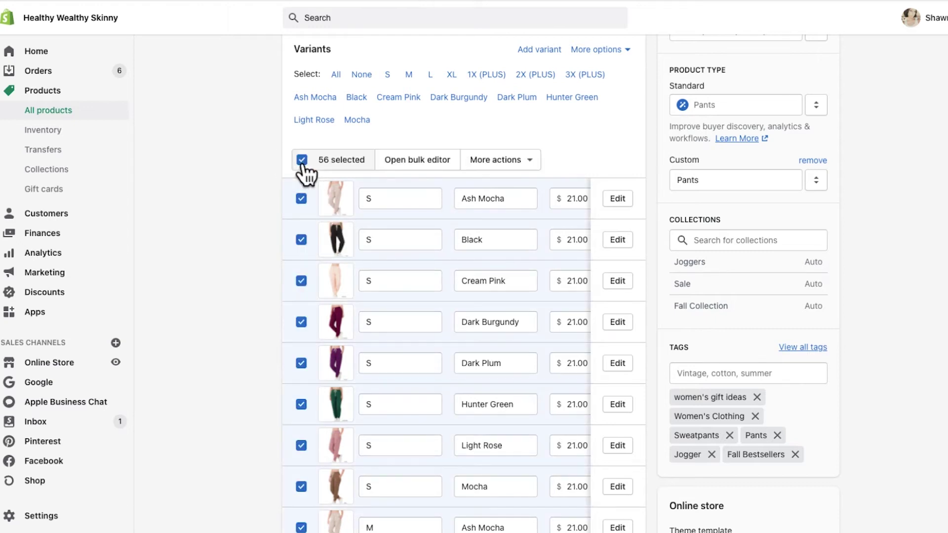
left_click(398, 162)
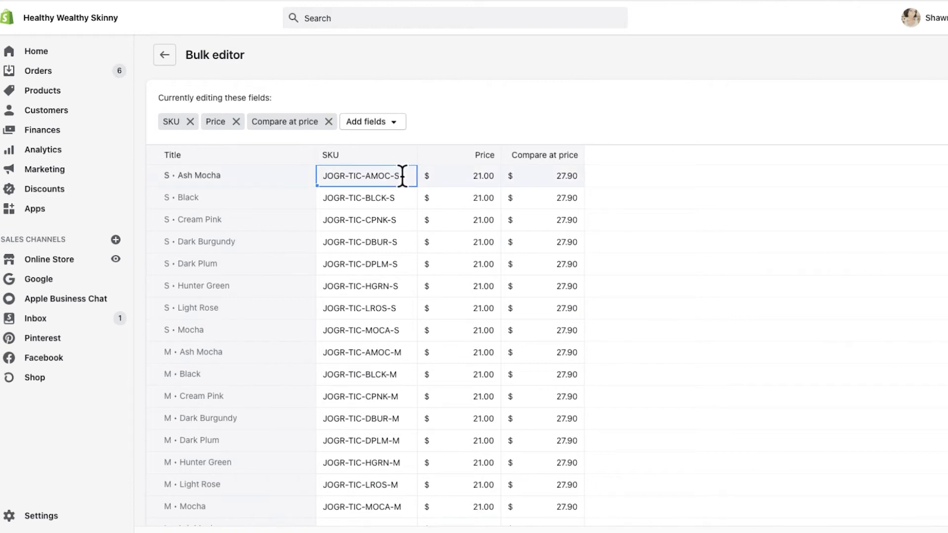
Copy the S Ash Mocha SKU JOGR-TIC-AMOC-S from Shopify into the SKU field of the matching Etsy variation.
left_click_drag(402, 176, 313, 171)
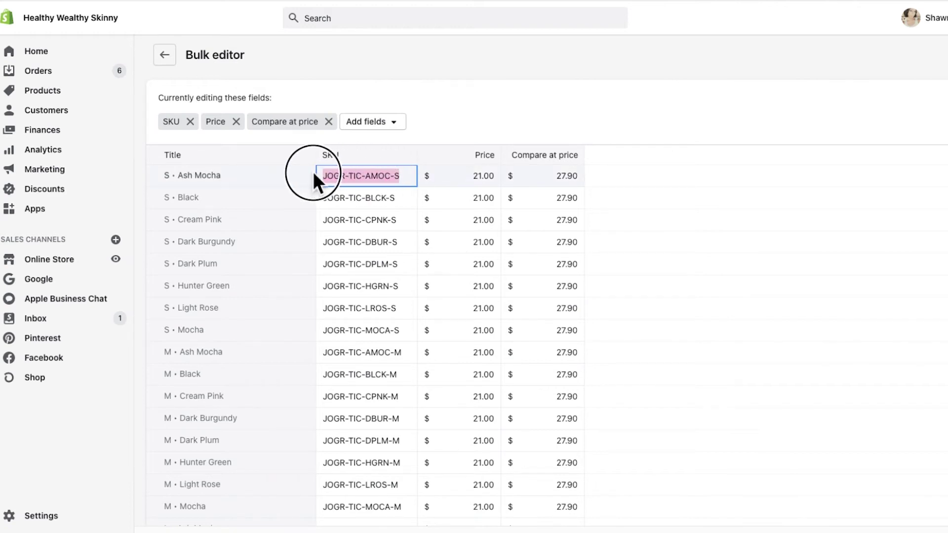
right_click(346, 174)
left_click(353, 269)
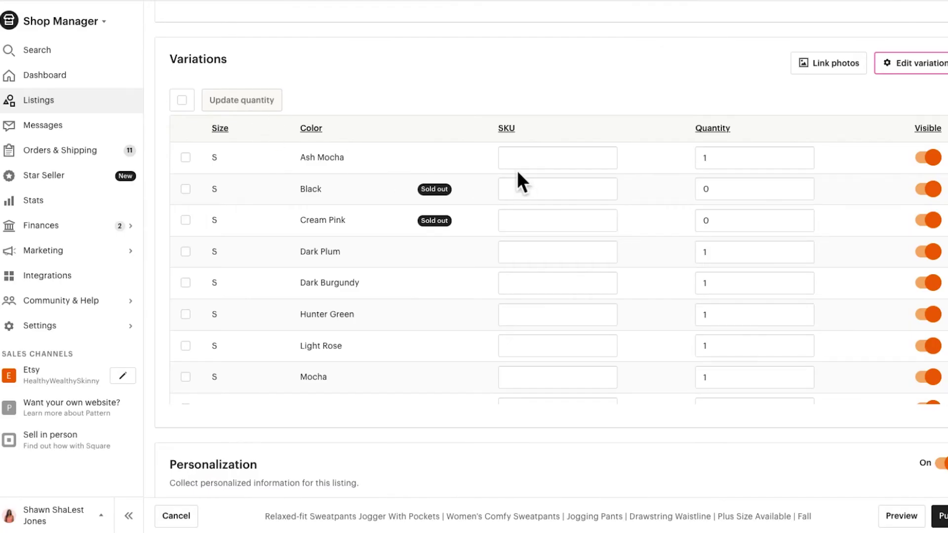
left_click(516, 158)
right_click(520, 157)
left_click(527, 244)
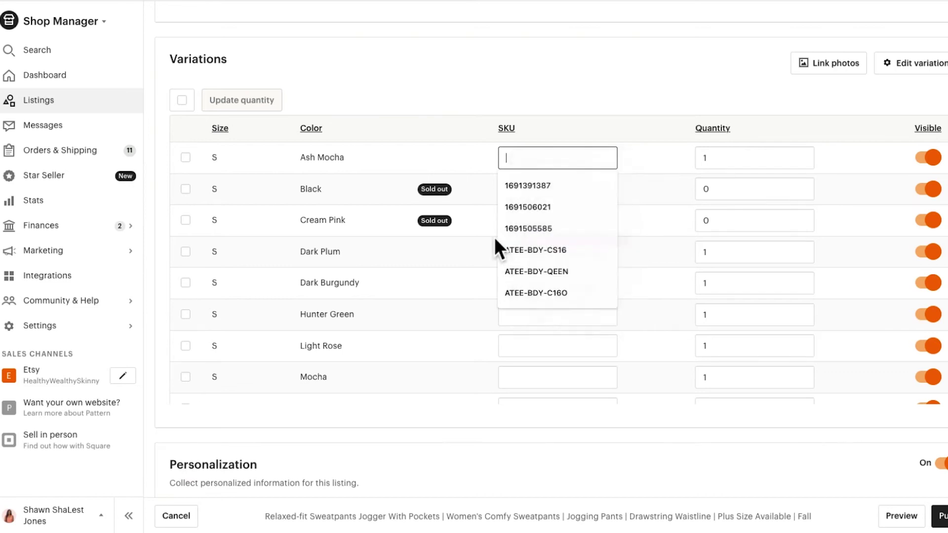
left_click(407, 96)
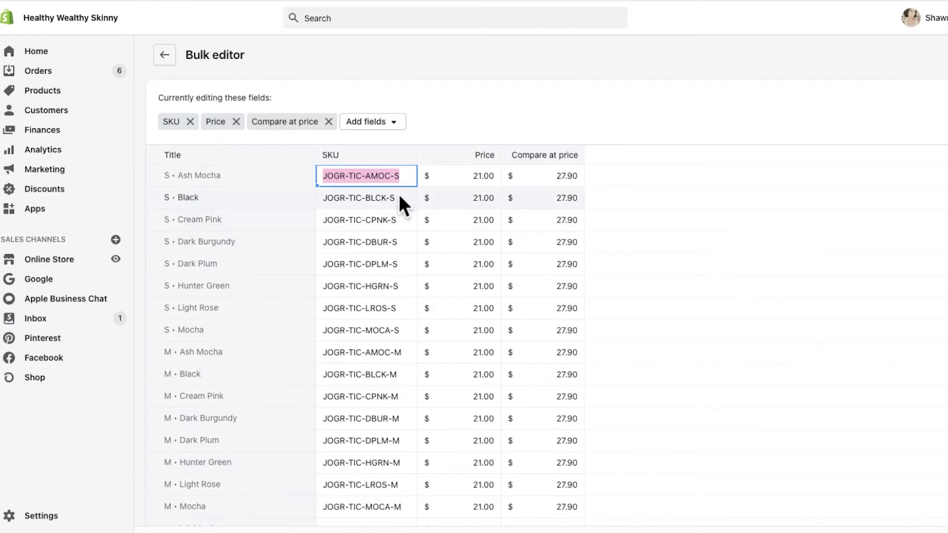
Copy the S Black SKU JOGR-TIC-BLCK-S from Shopify into the SKU field of the matching Etsy variation.
left_click(399, 198)
left_click_drag(400, 196, 321, 195)
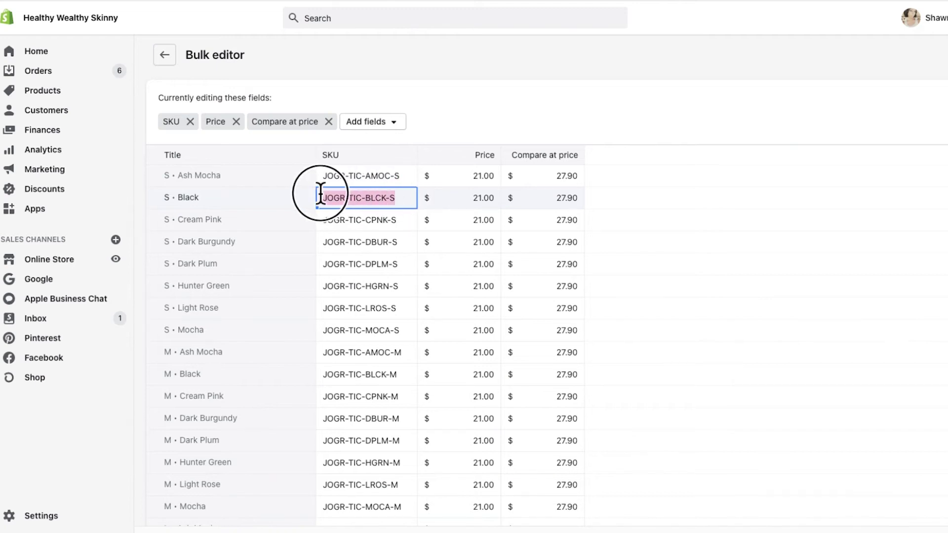
right_click(337, 195)
left_click(356, 286)
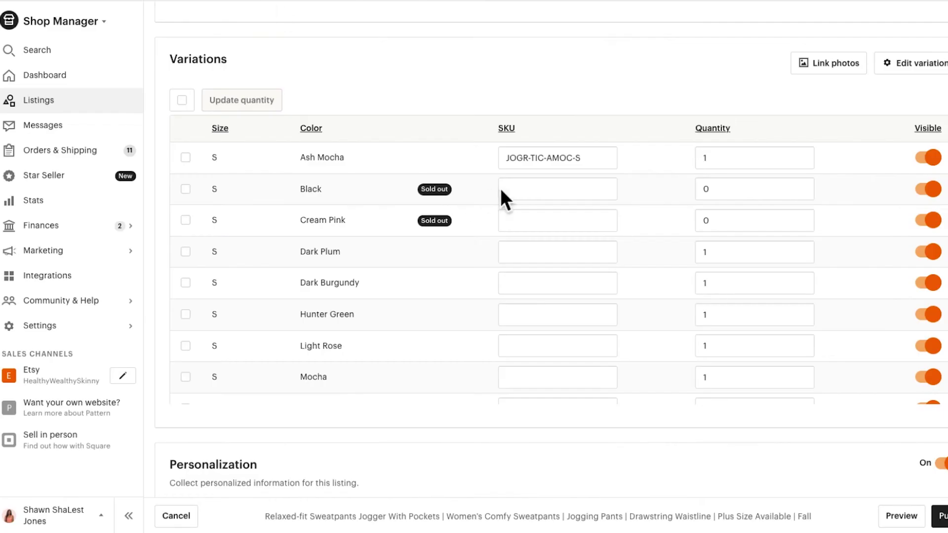
left_click(519, 188)
right_click(520, 189)
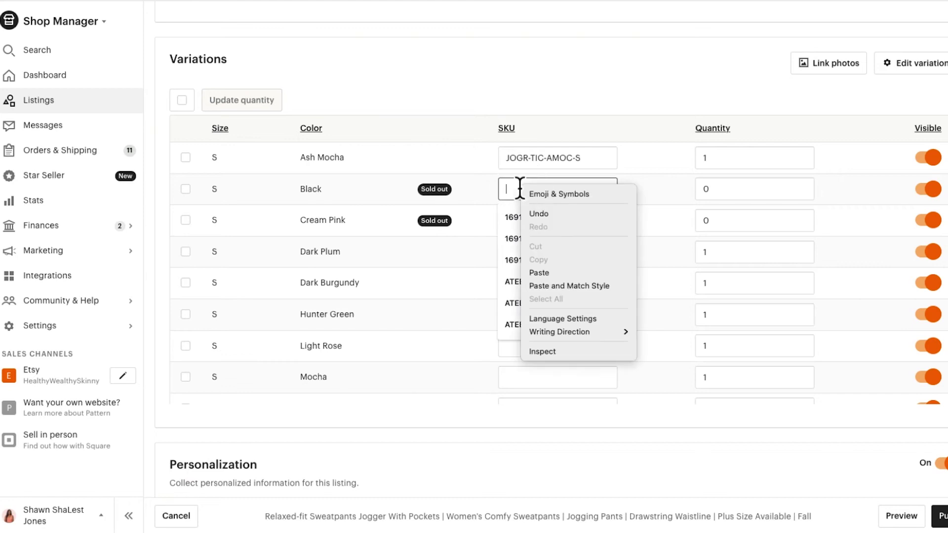
left_click(540, 273)
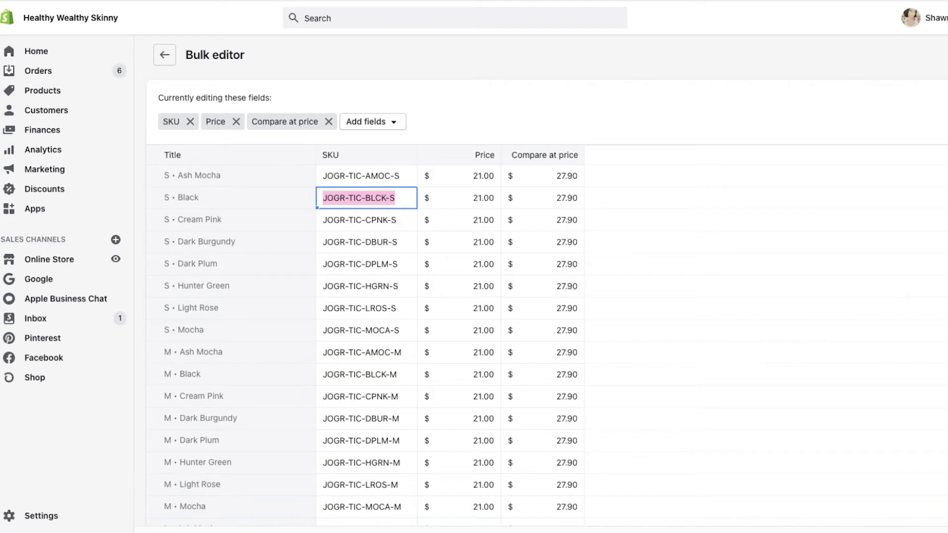
Copy the S Cream Pink SKU JOGR-TIC-CPNK-S from Shopify into the SKU field of the matching Etsy variation.
left_click(397, 221)
left_click_drag(397, 218, 319, 218)
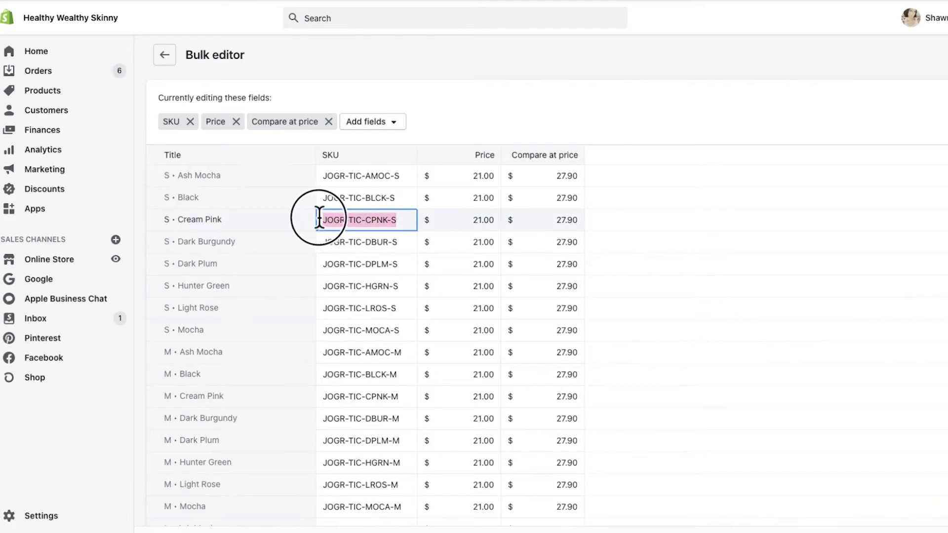
right_click(348, 212)
left_click(385, 299)
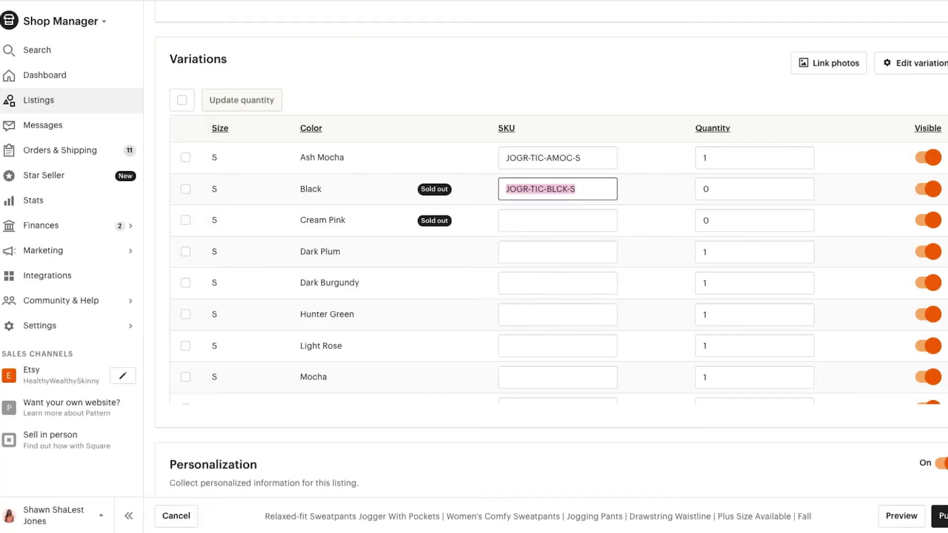
left_click(519, 221)
right_click(540, 220)
left_click(553, 305)
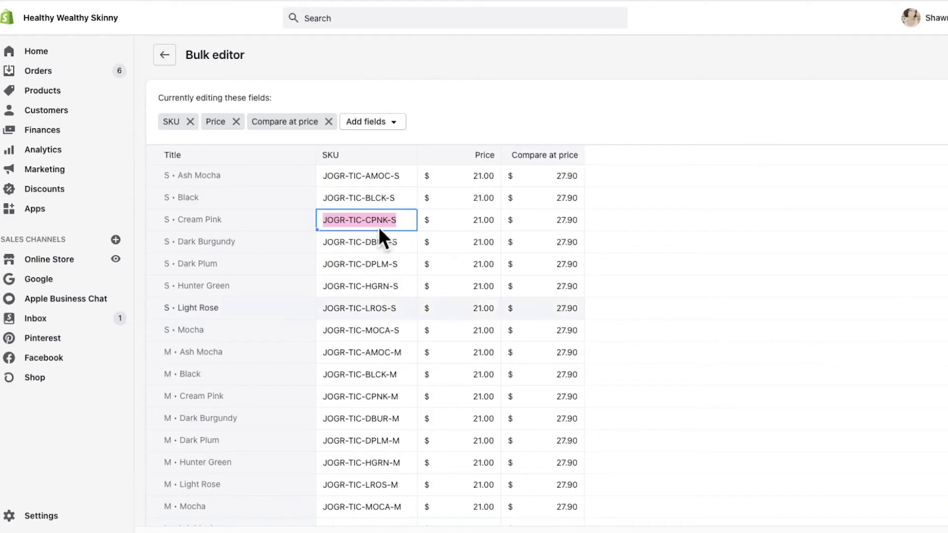
Copy the S Dark Burgundy SKU JOGR-TIC-DBUR-S from Shopify into the SKU field of the matching Etsy variation.
left_click(395, 242)
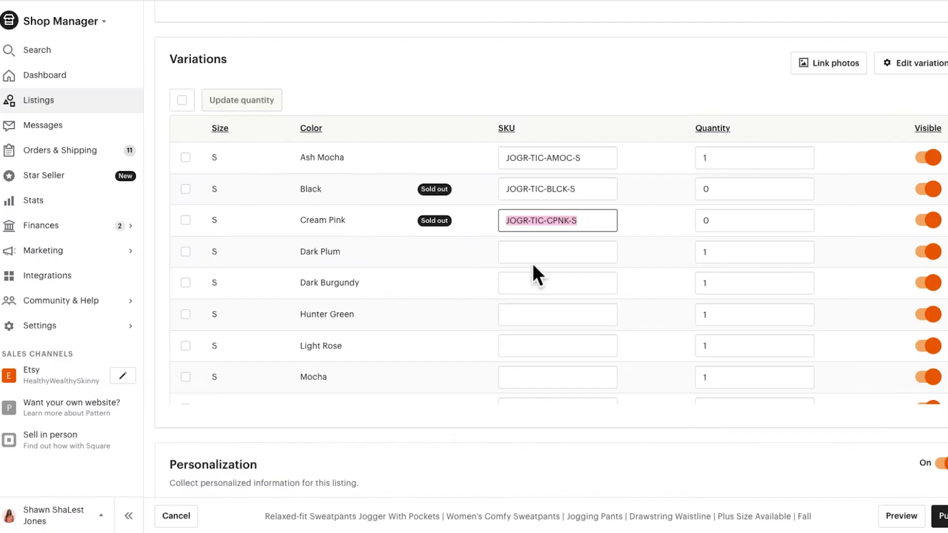
right_click(538, 283)
left_click(508, 348)
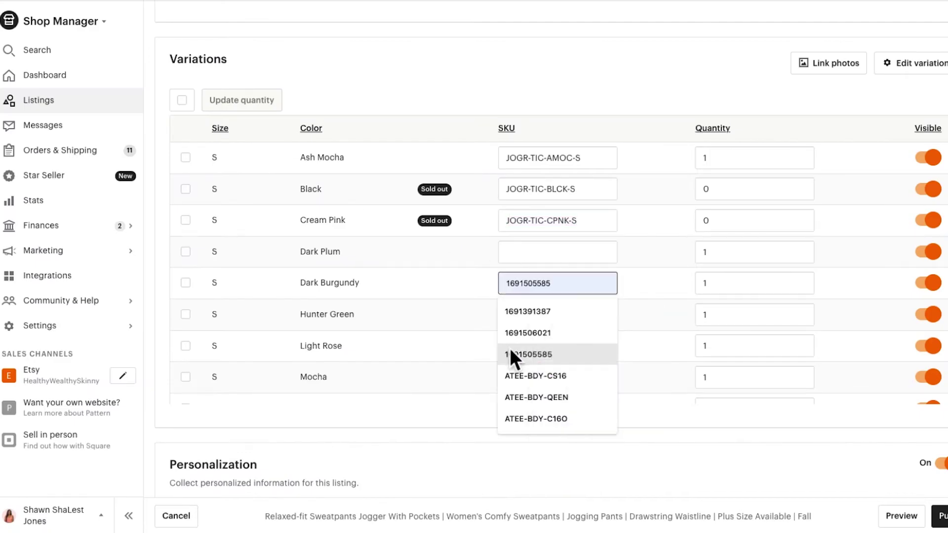
Copy the S Dark Plum SKU JOGR-TIC-DPLM-S from Shopify into the SKU field of the matching Etsy variation.
left_click(366, 265)
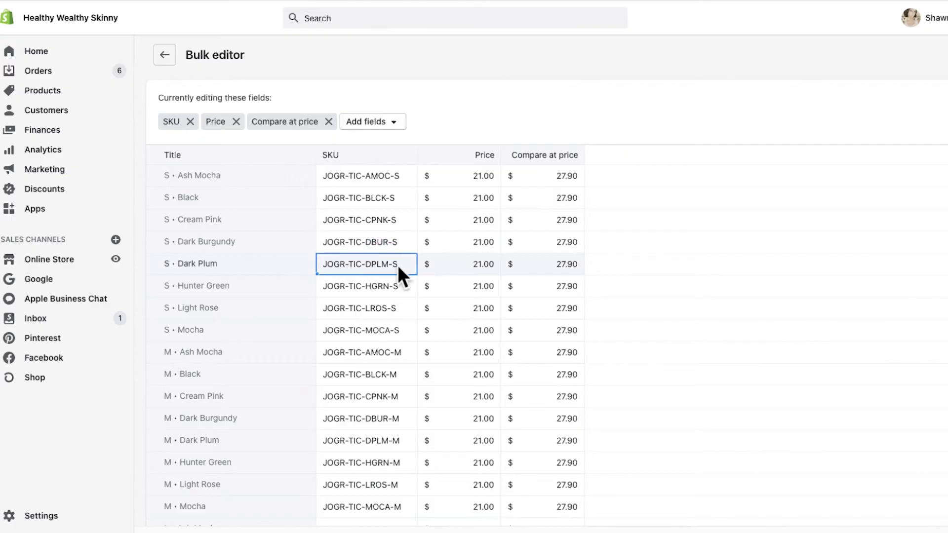
left_click_drag(398, 265, 345, 267)
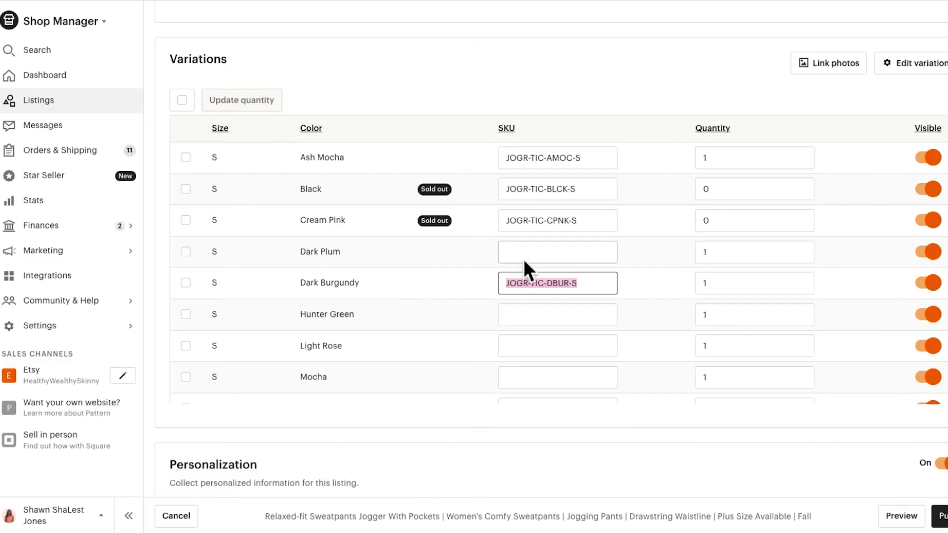
right_click(514, 253)
left_click(518, 340)
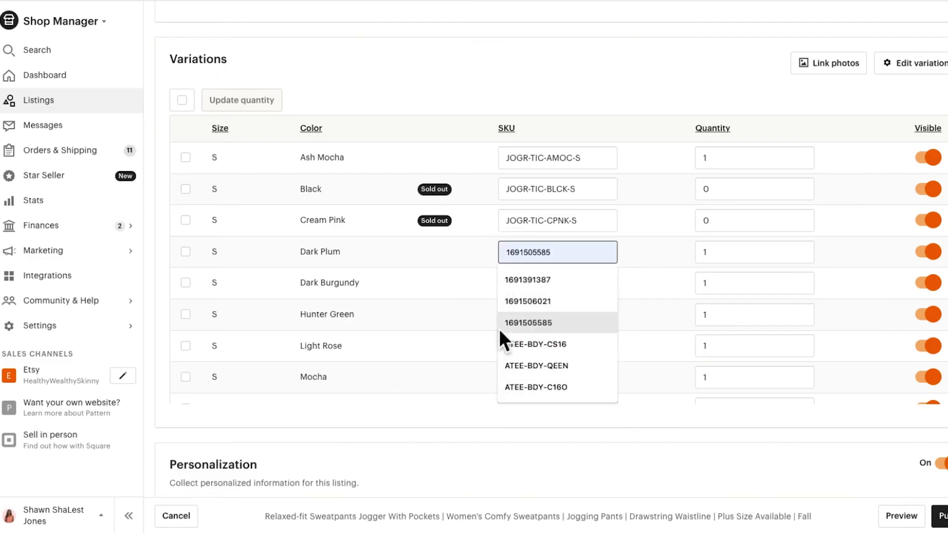
Copy the S Hunter Green SKU JOGR-TIC-HGRN-S from Shopify into the SKU field of the matching Etsy variation.
left_click(301, 249)
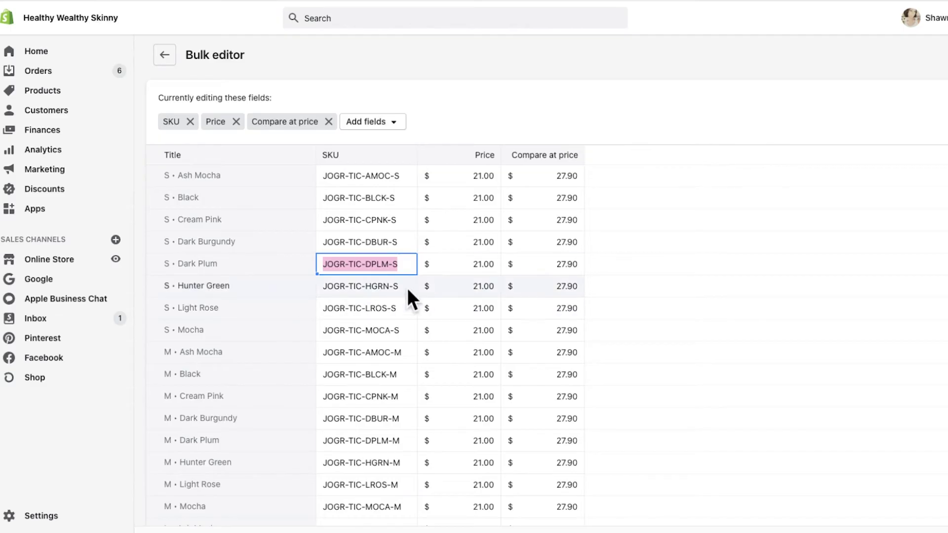
left_click_drag(399, 286, 322, 286)
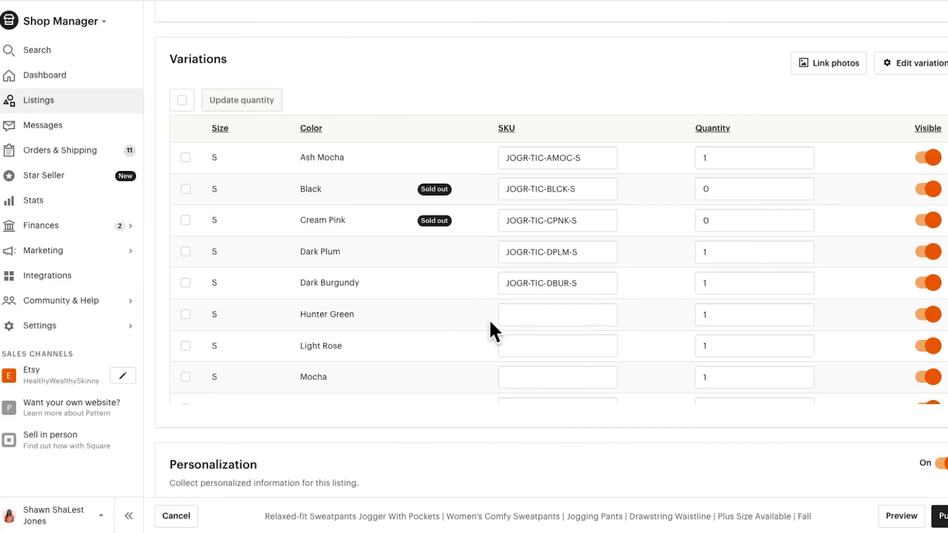
left_click(509, 315)
right_click(509, 315)
left_click(528, 399)
Copy the S Light Rose SKU JOGR-TIC-LROS-S from Shopify into the SKU field of the matching Etsy variation.
left_click(394, 48)
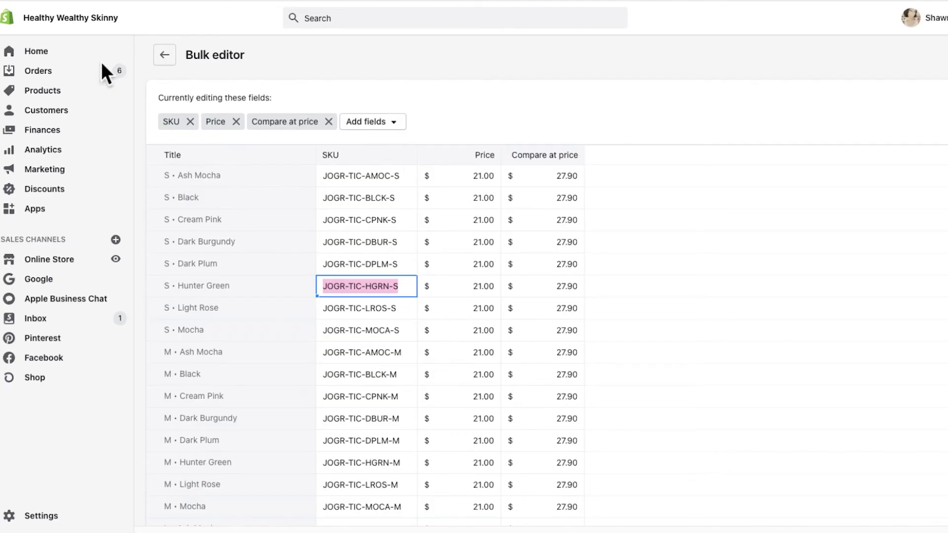
triple_click(326, 308)
key("ctrl+c")
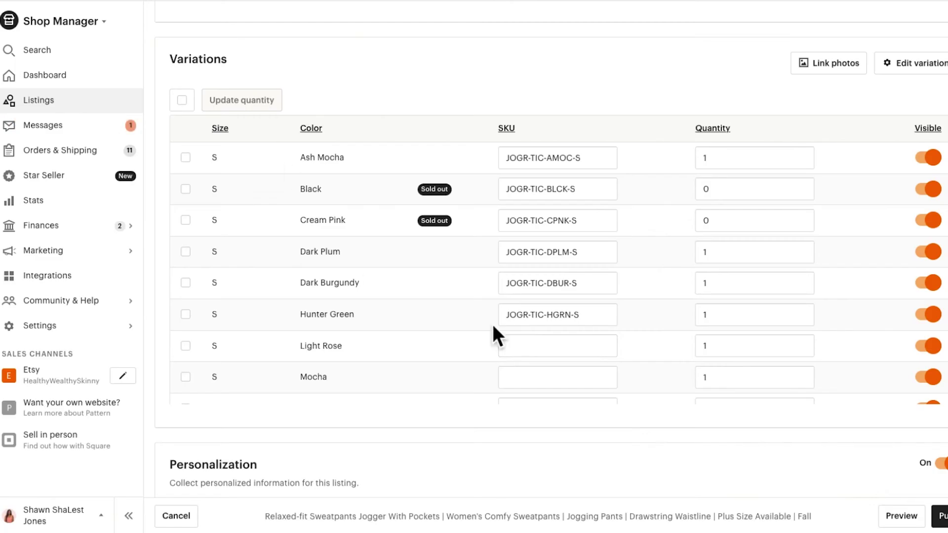
right_click(528, 345)
left_click(530, 429)
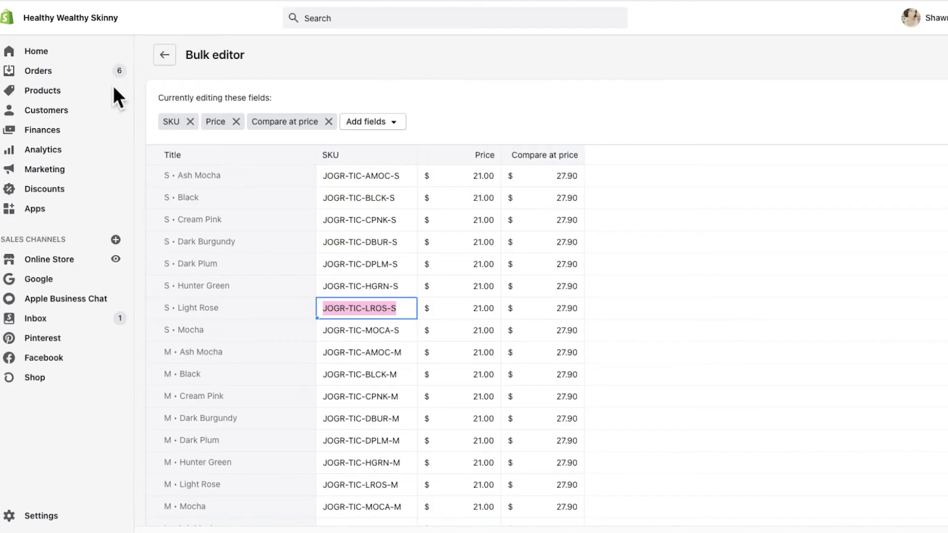
Copy the S Mocha SKU JOGR-TIC-MOCA-S from Shopify into the SKU field of the matching Etsy variation.
triple_click(395, 331)
right_click(343, 321)
left_click(368, 308)
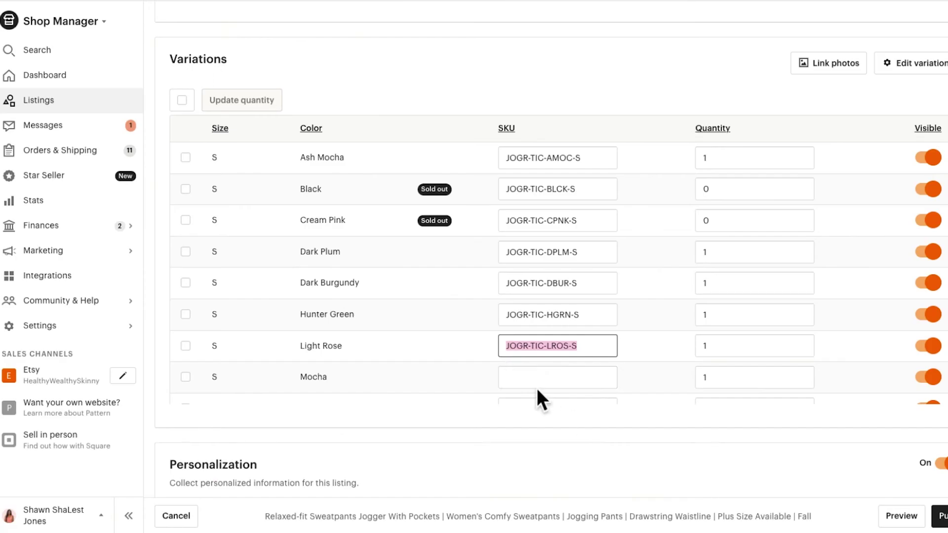
right_click(535, 375)
left_click(551, 448)
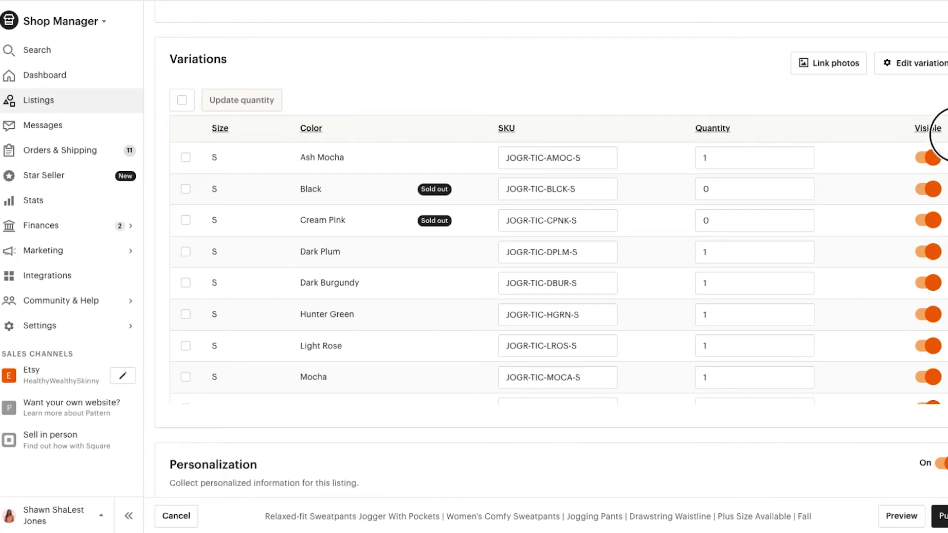
Review the SKUs of the remaining Etsy variations and start the inventory sync in shopUpz.
scroll(940, 134, "down", 1)
scroll(941, 134, "down", 8)
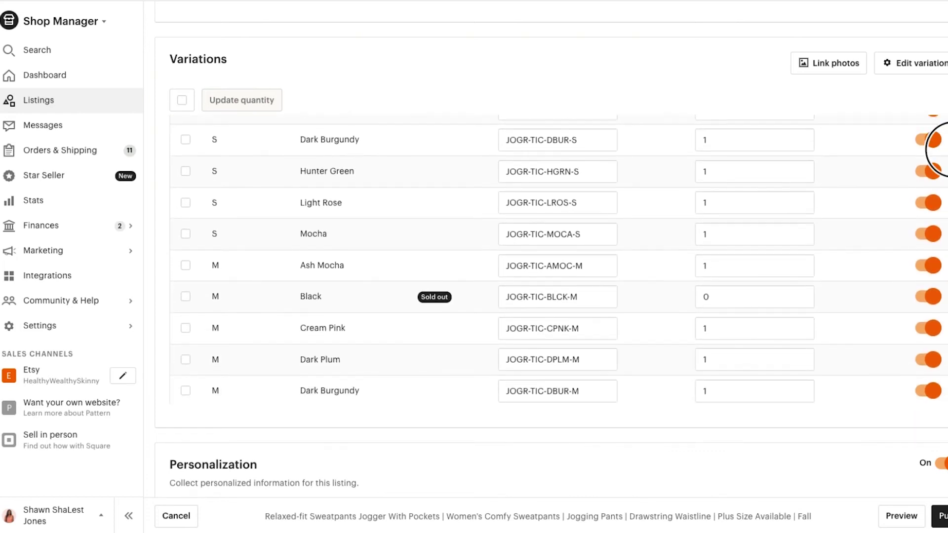
scroll(941, 184, "down", 2)
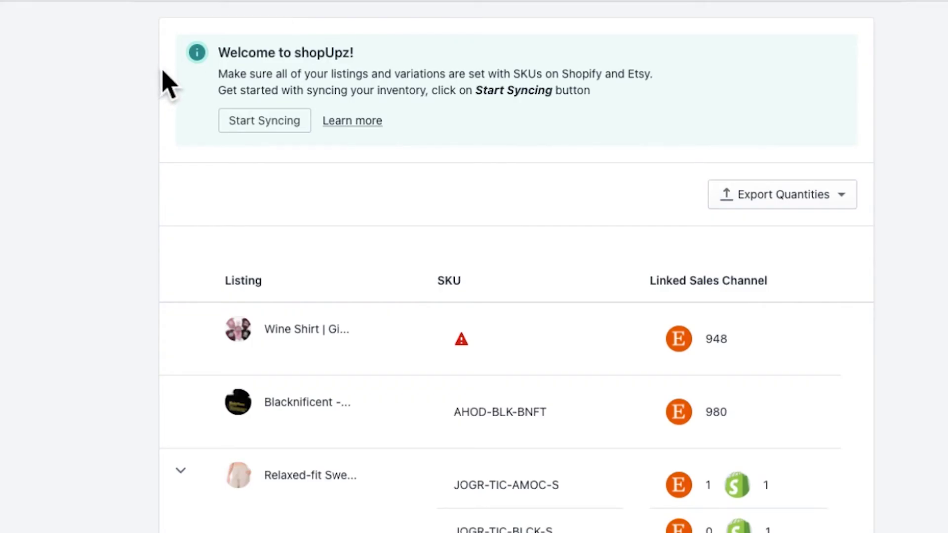
left_click(246, 128)
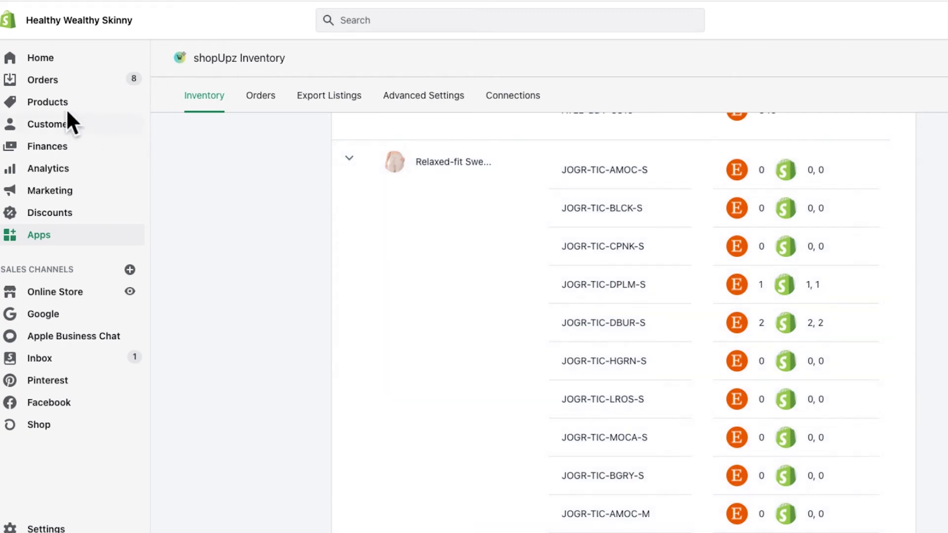
Open the Shopify product inventory and show the saved Thrive Sweatpants view.
left_click(51, 111)
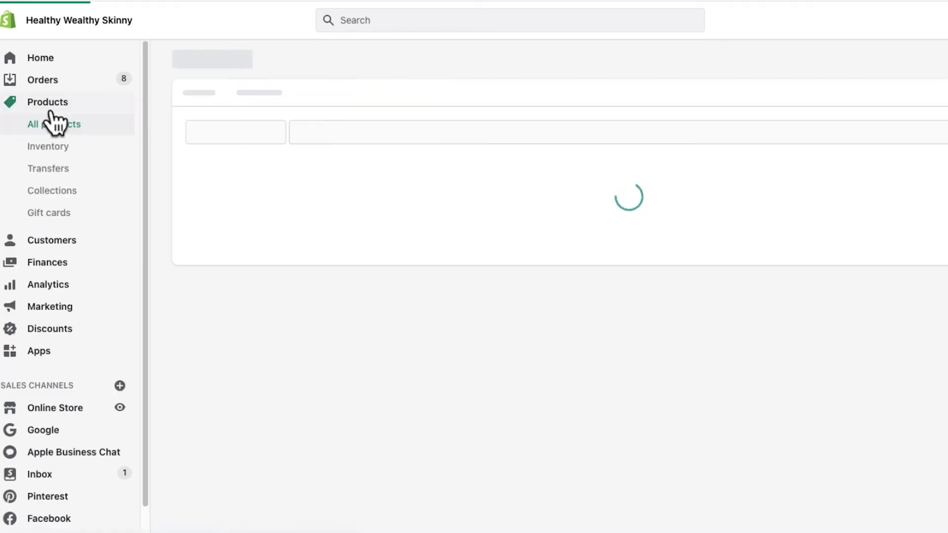
left_click(50, 152)
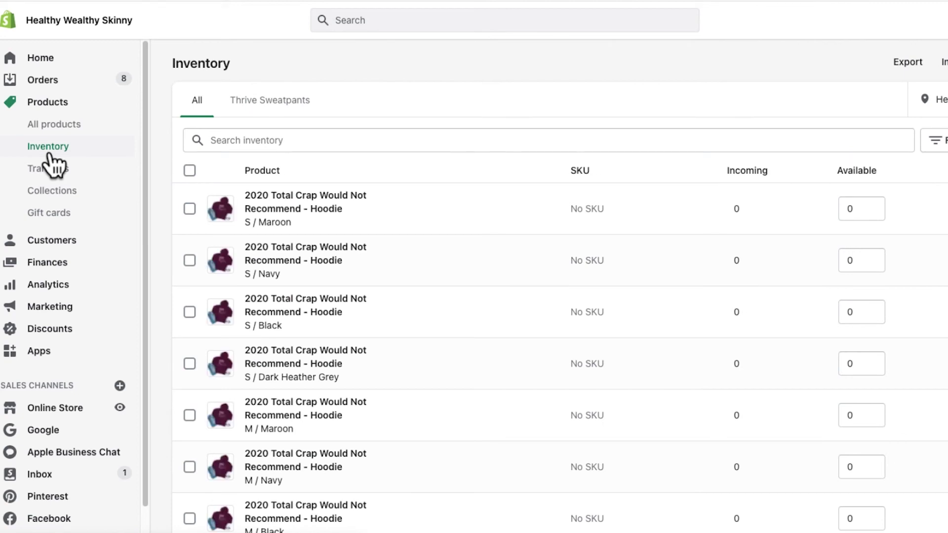
left_click(274, 104)
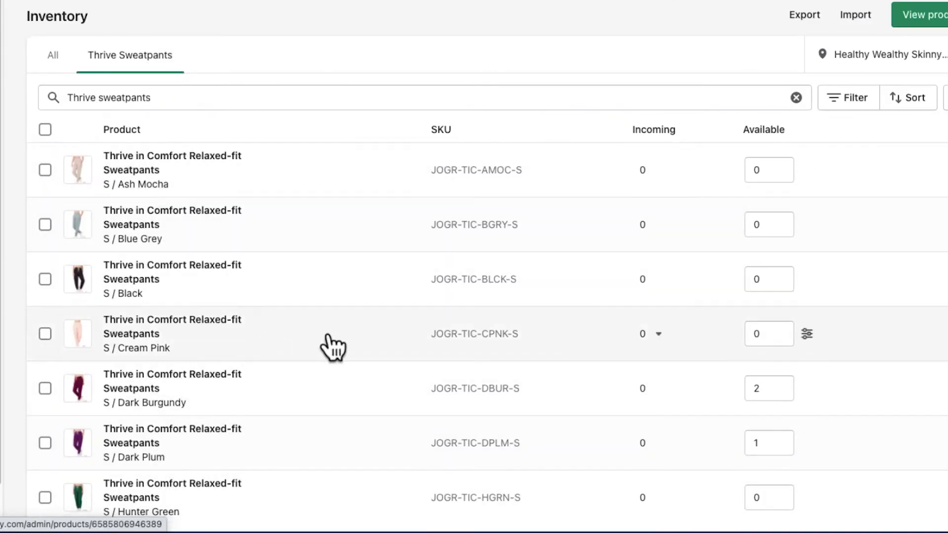
Sort the Thrive Sweatpants inventory list by SKU.
left_click(902, 105)
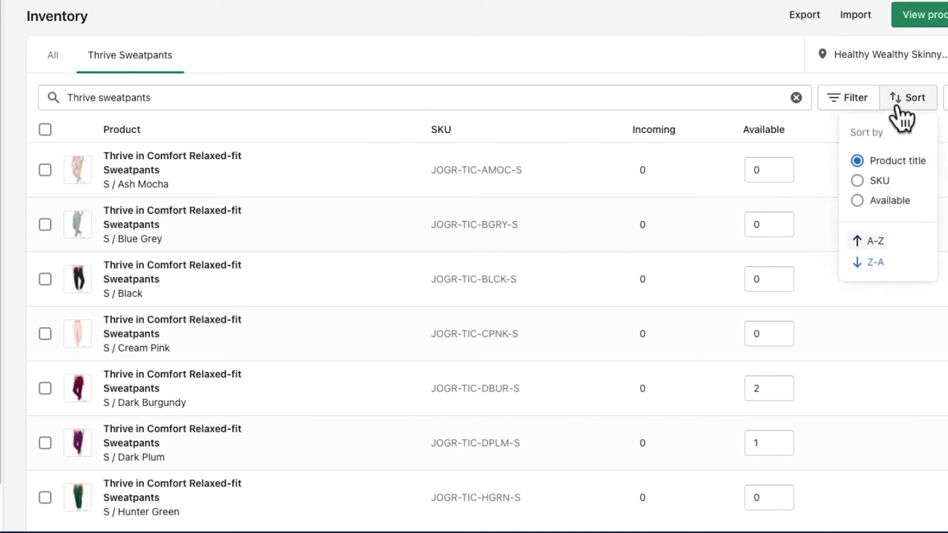
left_click(858, 182)
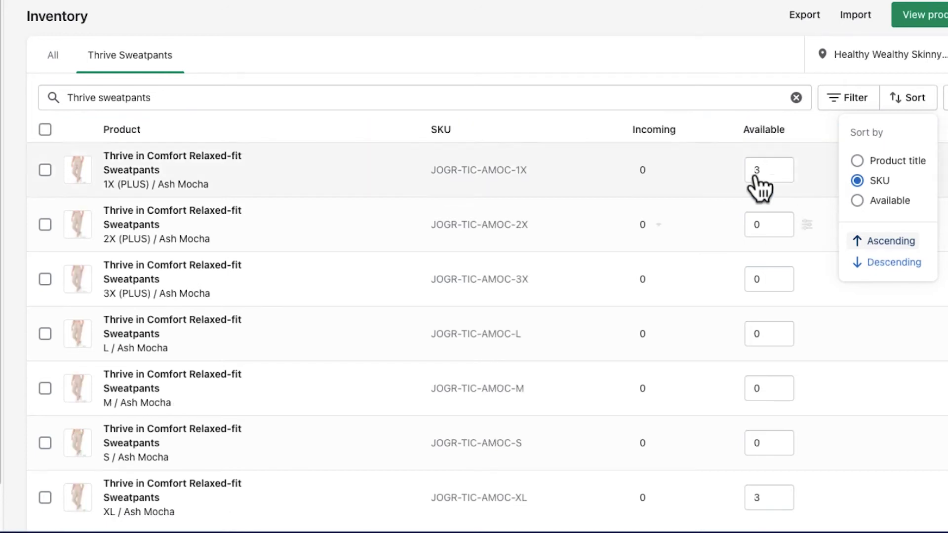
scroll(300, 216, "down", 1)
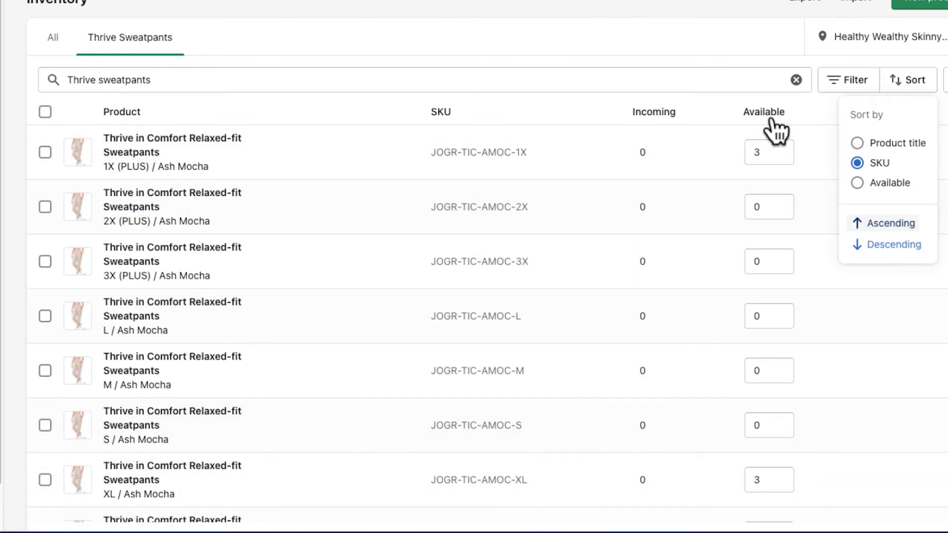
left_click(942, 118)
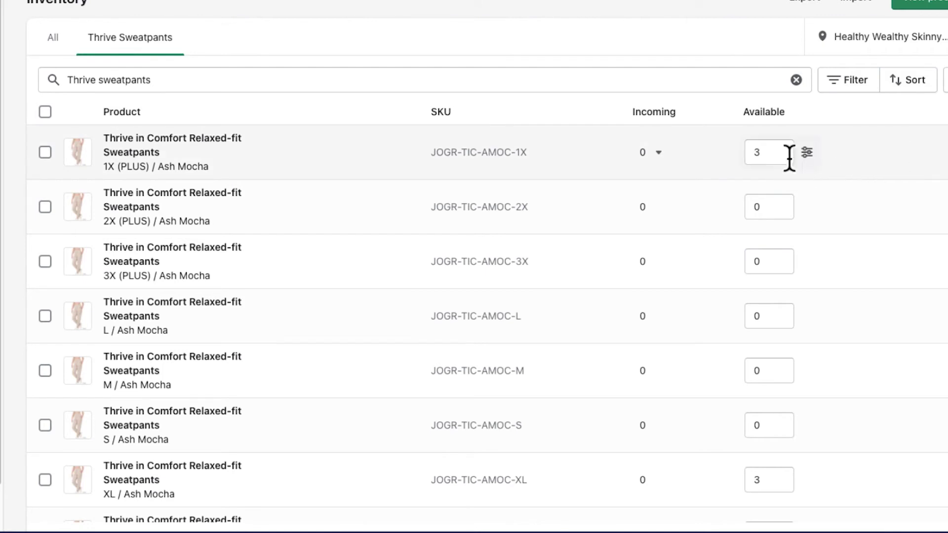
Re-enter 3 as the available quantity of the 1X (PLUS) Ash Mocha sweatpants variant.
left_click(771, 152)
key("BackSpace")
type("3")
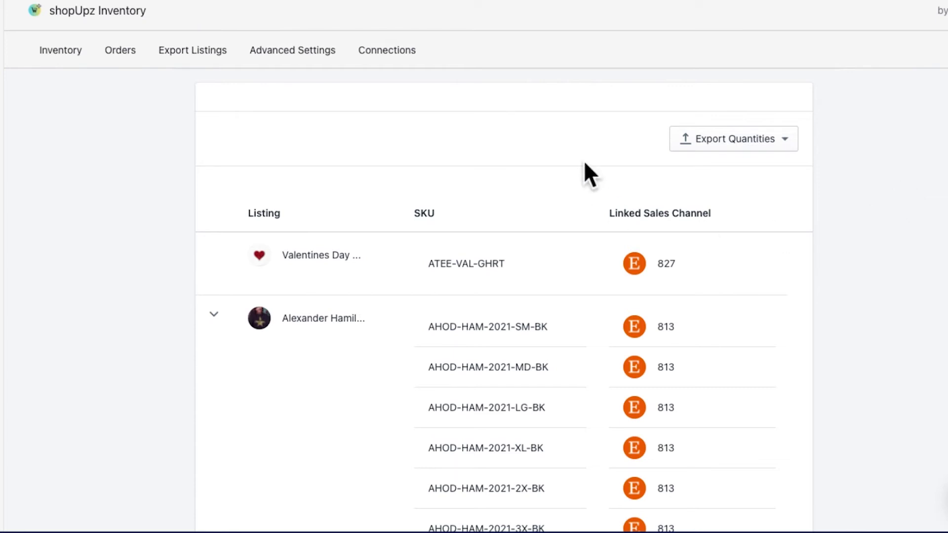
Look at the quantity export options in shopUpz and open the page for exporting Shopify listings to Etsy.
left_click(775, 151)
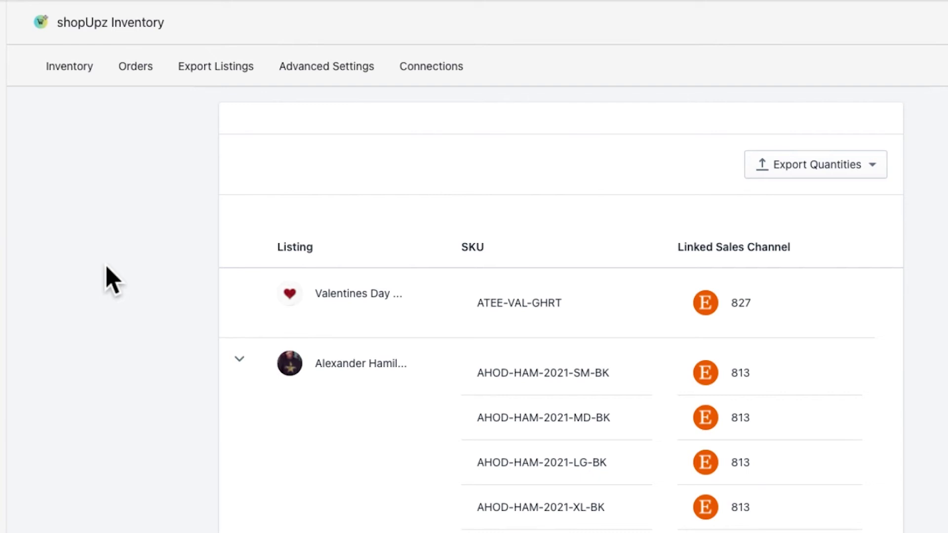
left_click(198, 69)
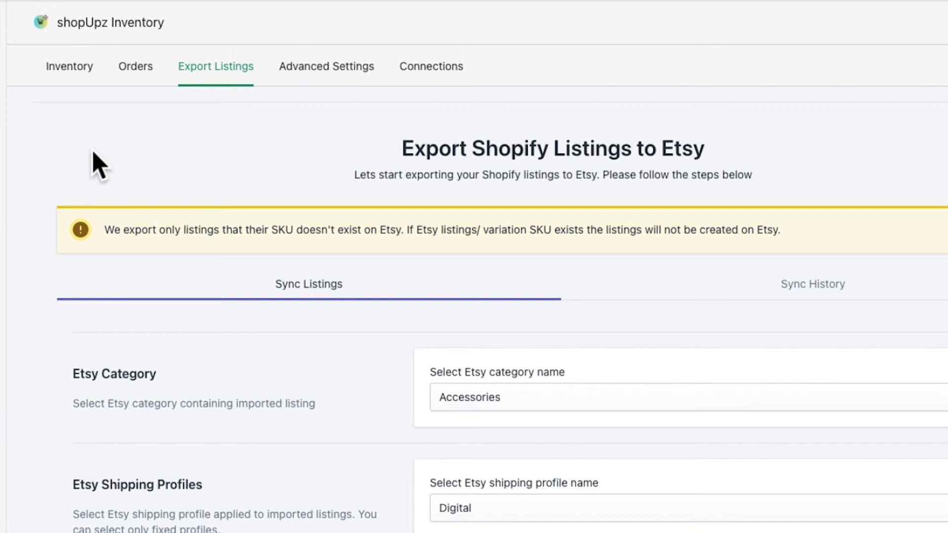
scroll(96, 162, "down", 1)
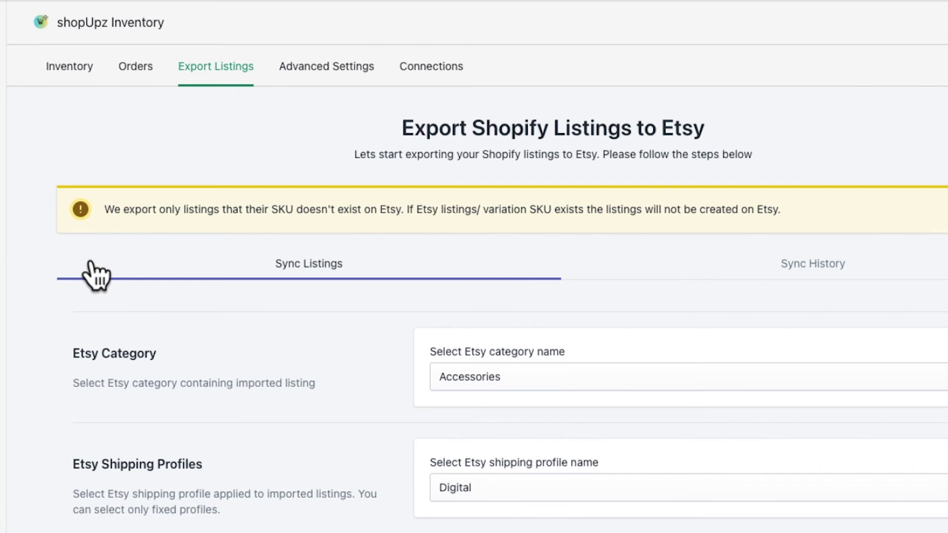
scroll(93, 274, "down", 2)
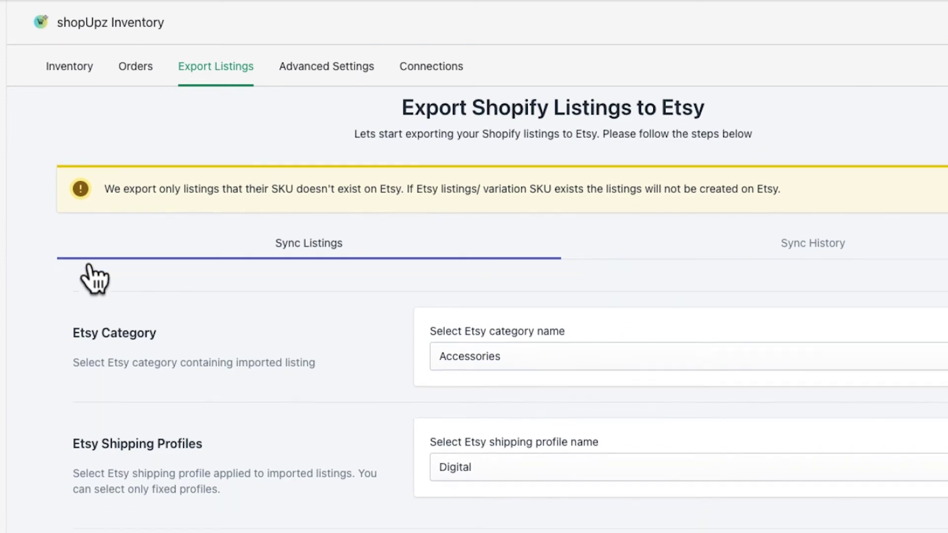
scroll(60, 292, "down", 1)
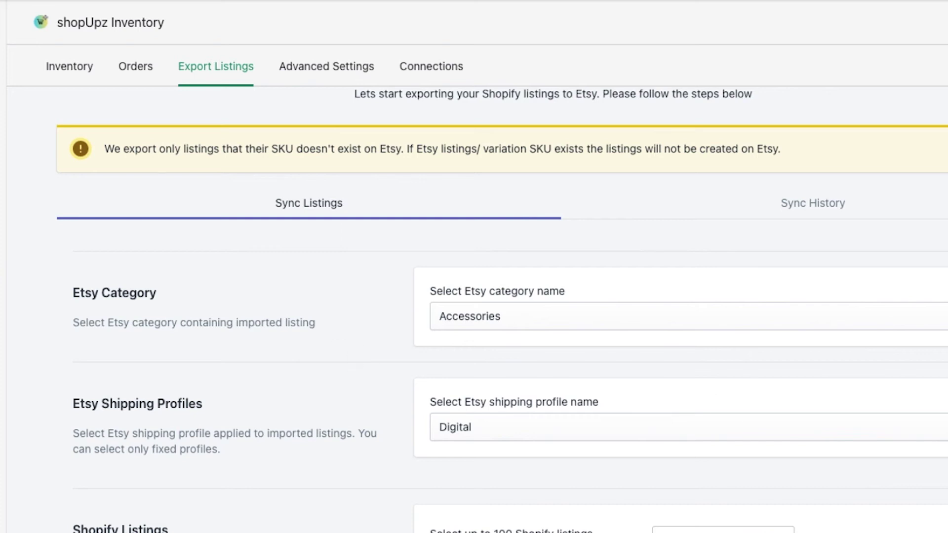
Set the Etsy category for the exported Shopify listings to Clothing.
left_click(691, 316)
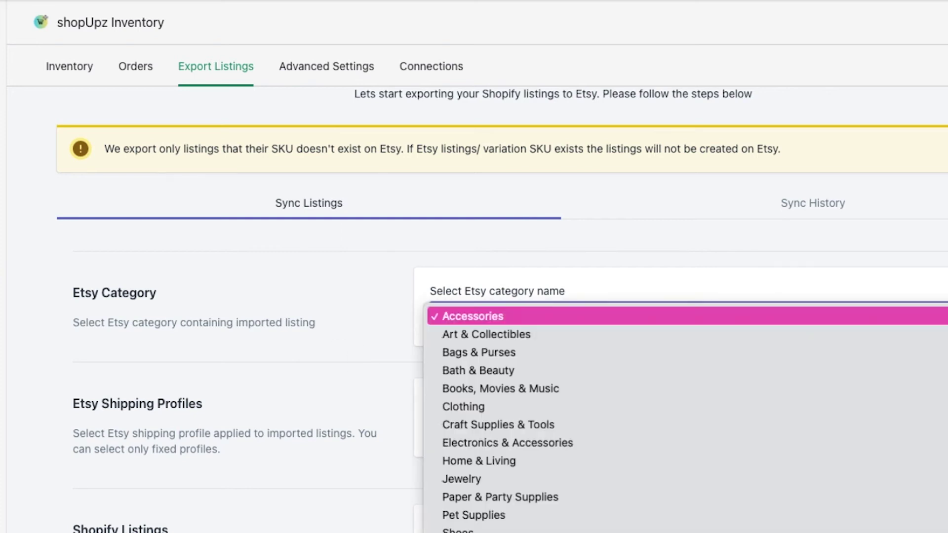
left_click(496, 408)
scroll(314, 342, "down", 3)
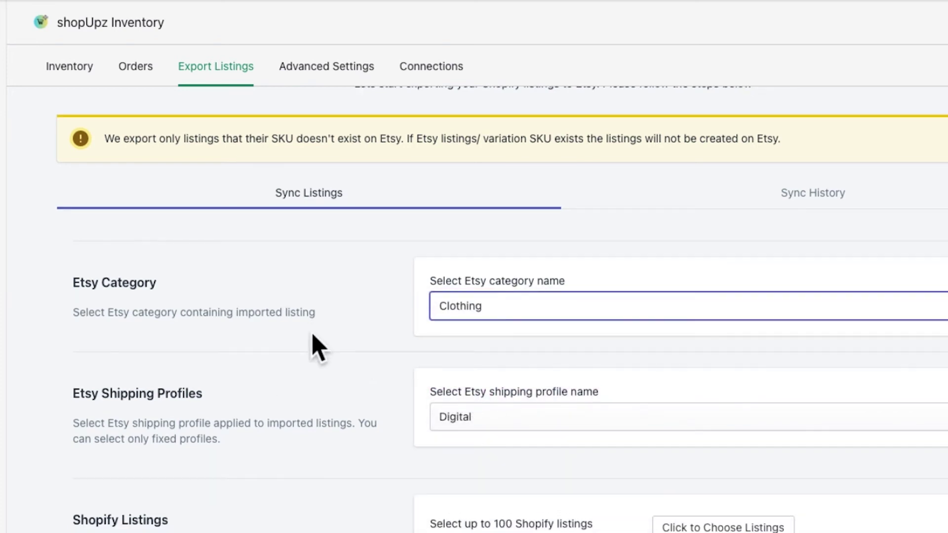
scroll(313, 346, "down", 1)
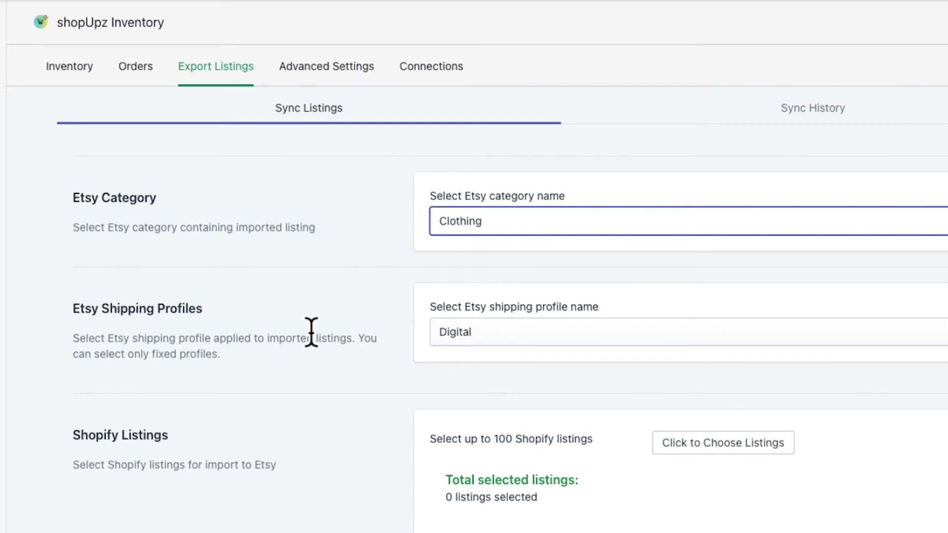
key("Tab")
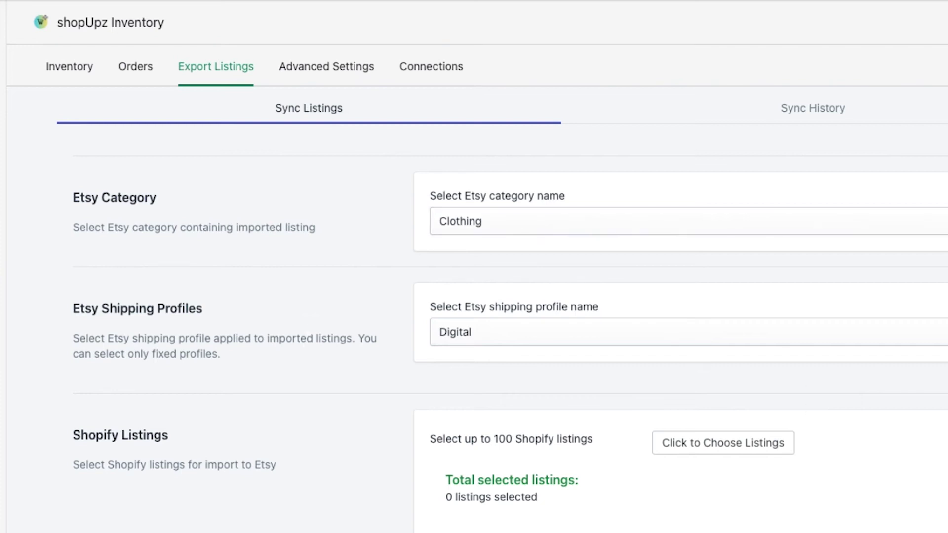
Set the Etsy shipping profile to Shopify Exports and add the Passport Ready - T-Shirt product, searching for "passport", to the export.
key("space")
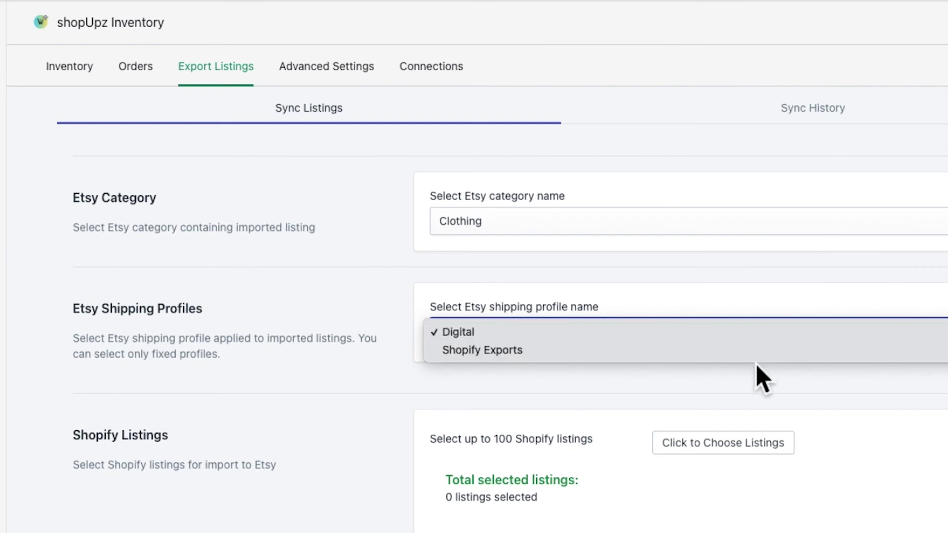
left_click(491, 350)
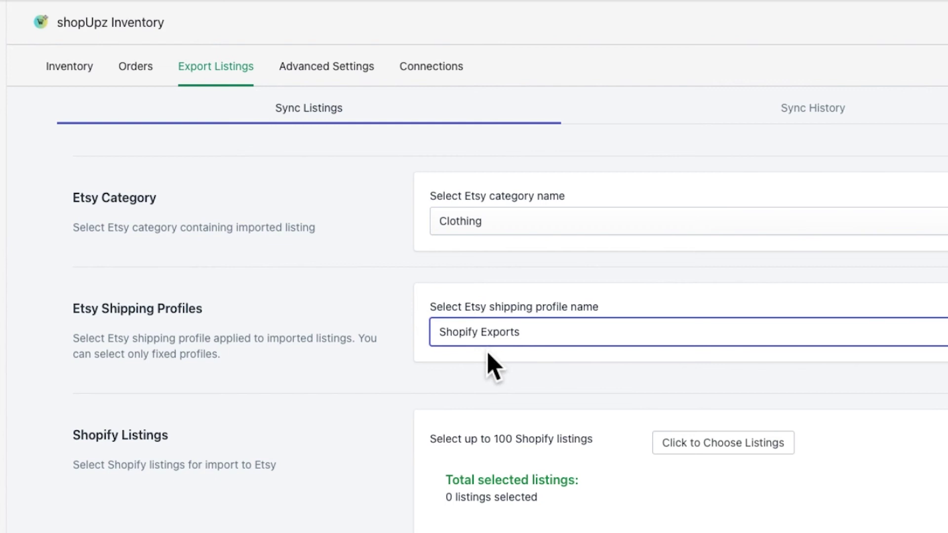
scroll(348, 345, "down", 2)
scroll(348, 341, "down", 3)
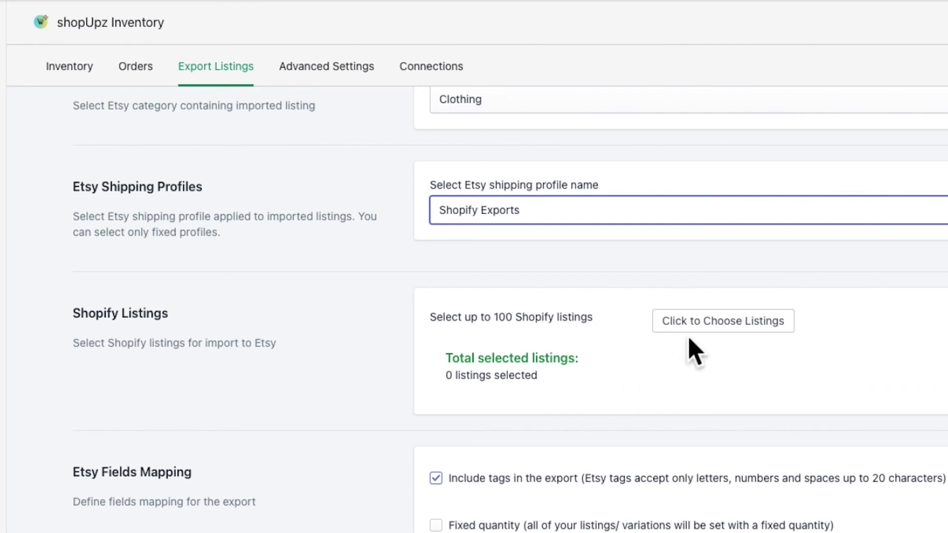
left_click(700, 326)
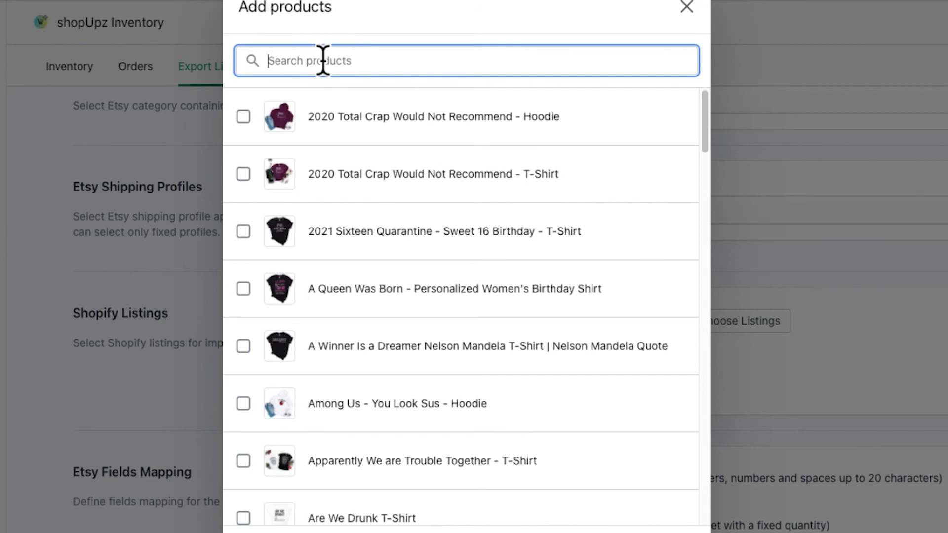
type("passport")
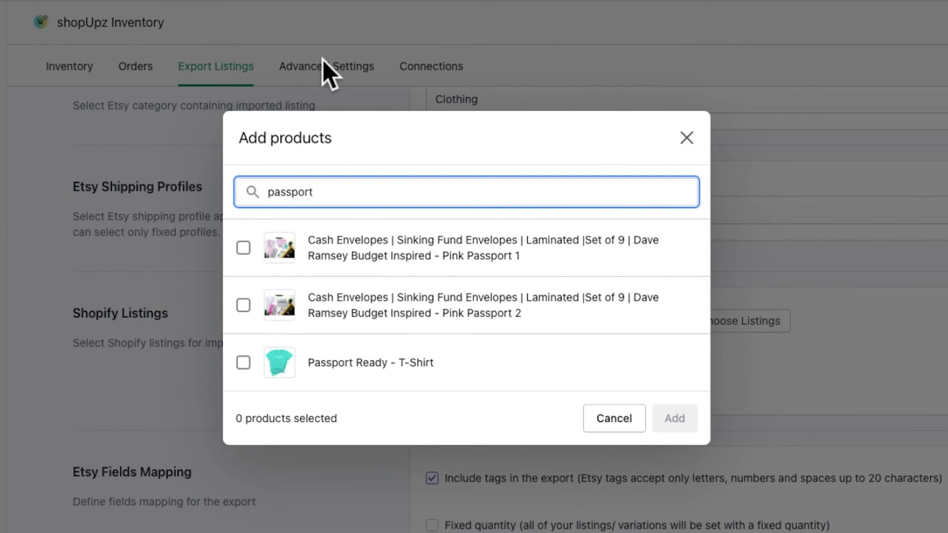
left_click(237, 382)
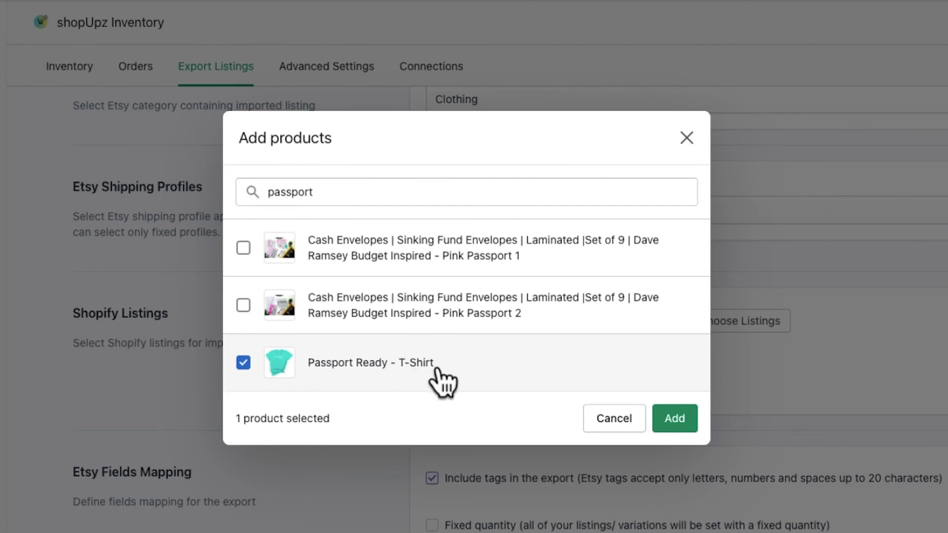
left_click(677, 418)
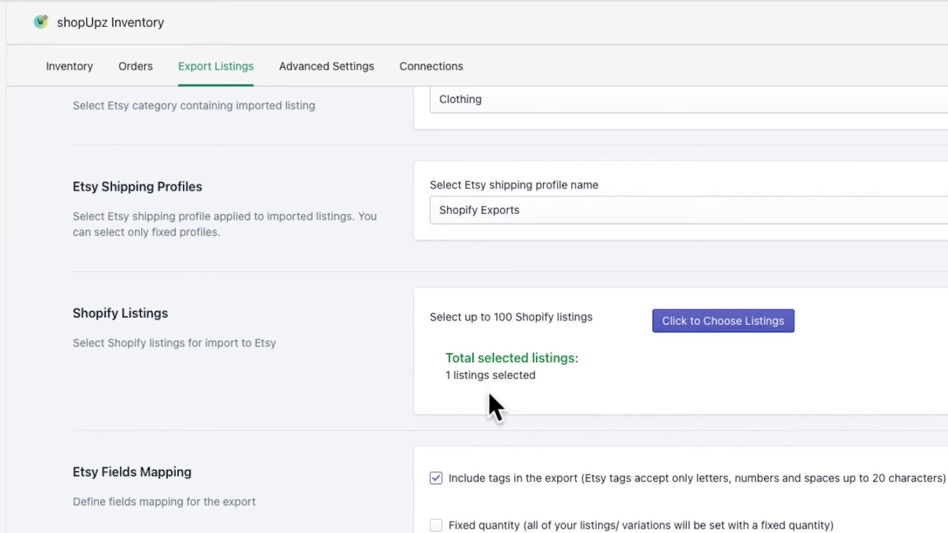
Export the selected listing to Etsy without its tags and view the export results.
scroll(395, 426, "down", 3)
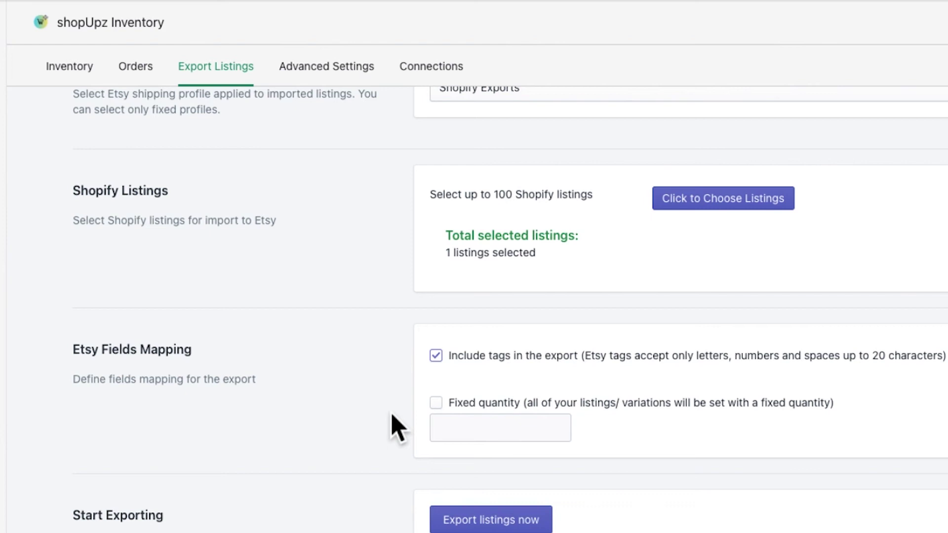
left_click(435, 355)
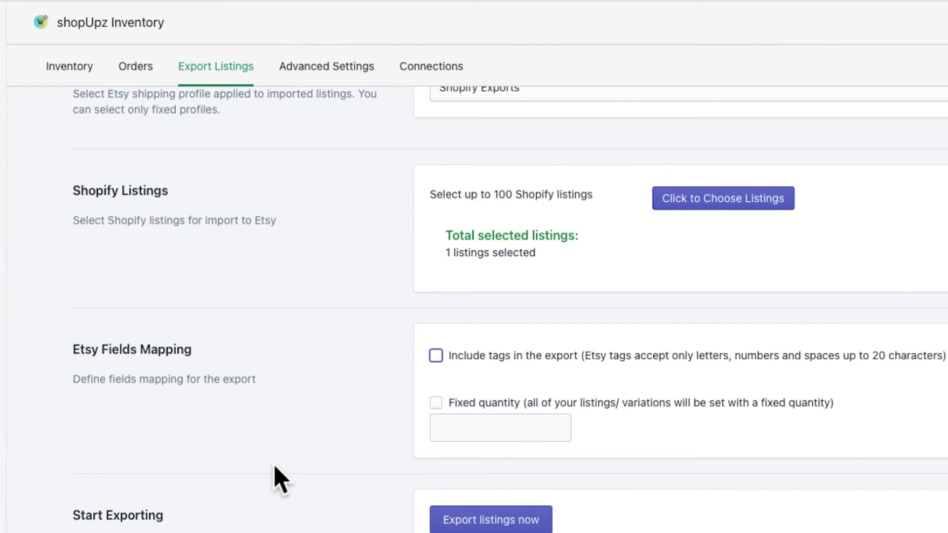
scroll(296, 395, "down", 1)
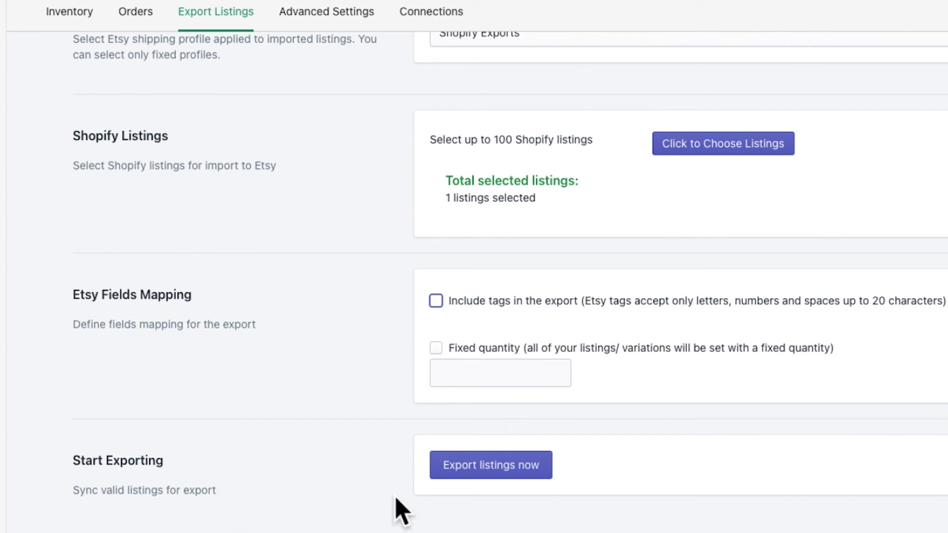
left_click(473, 474)
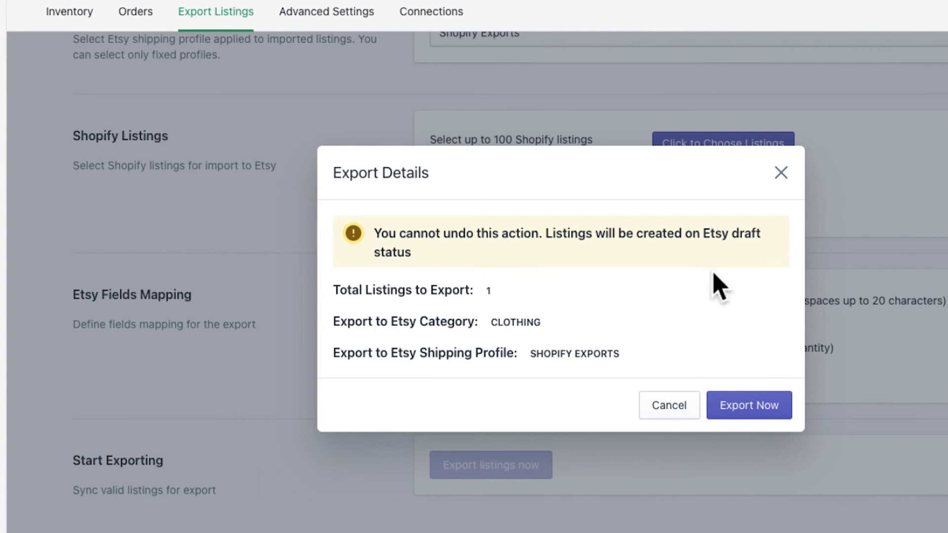
left_click(740, 414)
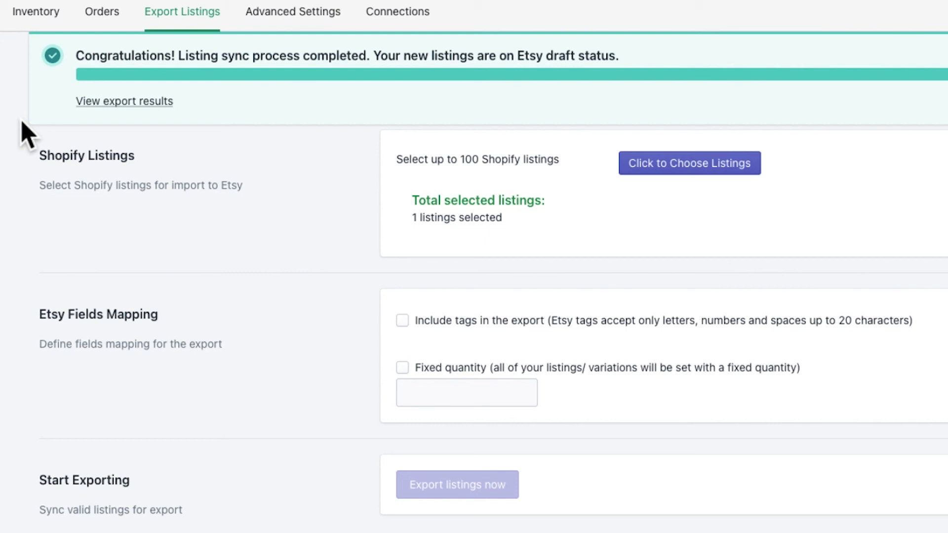
left_click(106, 101)
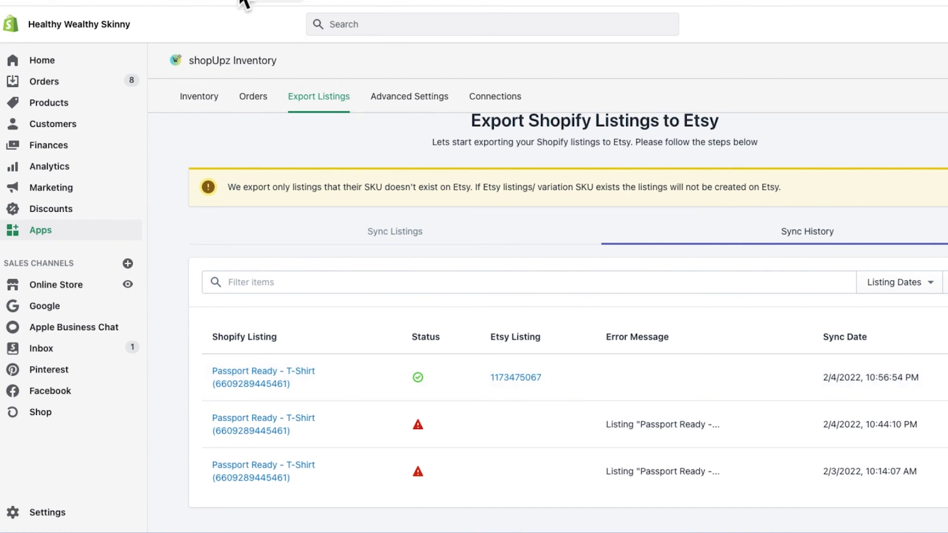
Switch to the Etsy Shop Manager, filter the shop's listings to drafts, and open the Passport Ready - T-Shirt draft for editing.
key("ctrl+t")
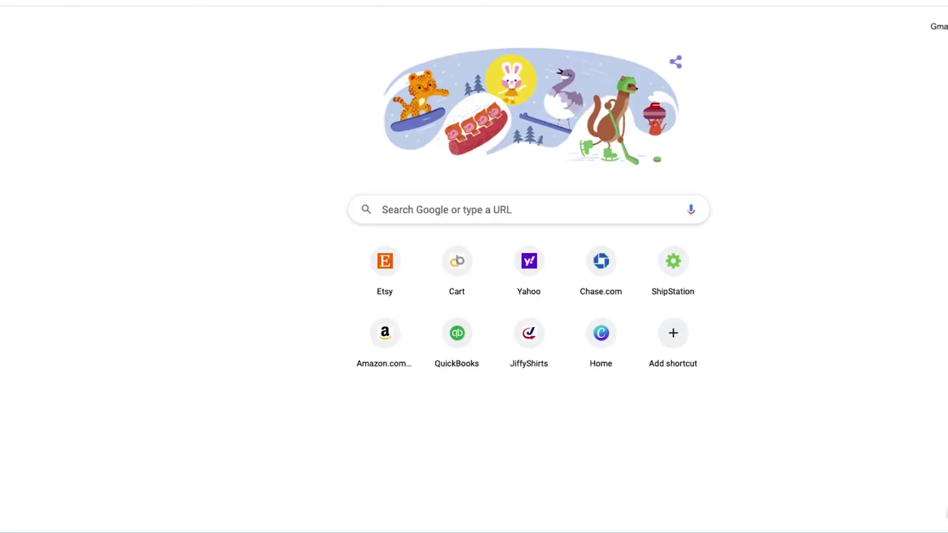
type("ets")
key("Escape")
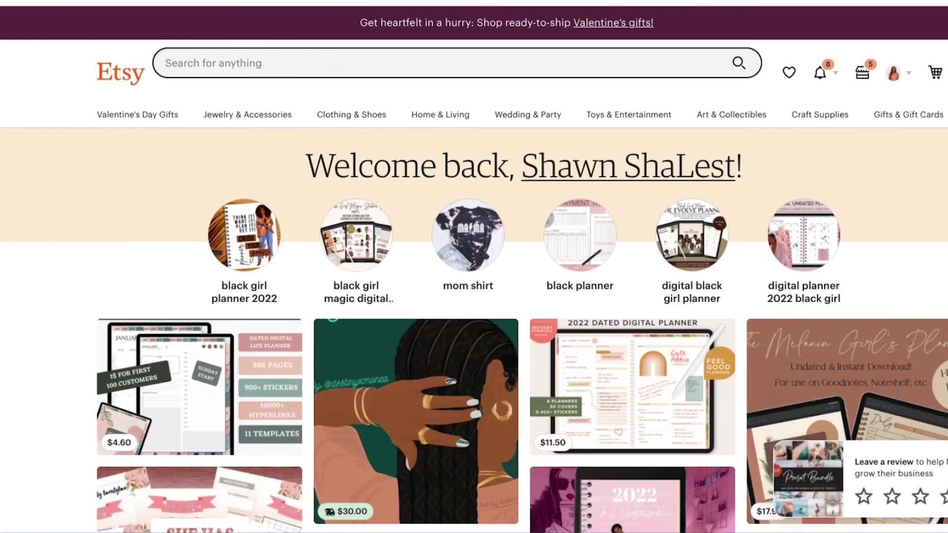
left_click(864, 75)
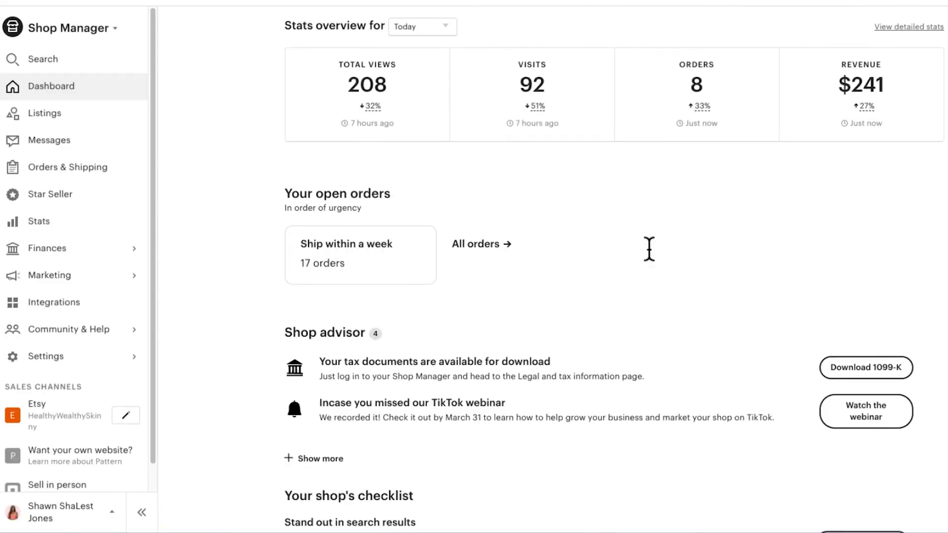
left_click(58, 114)
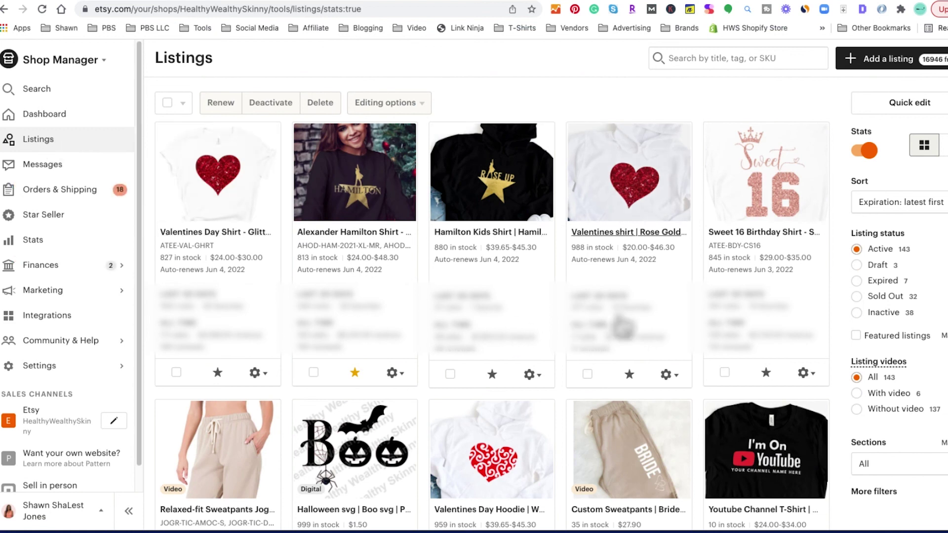
left_click(856, 266)
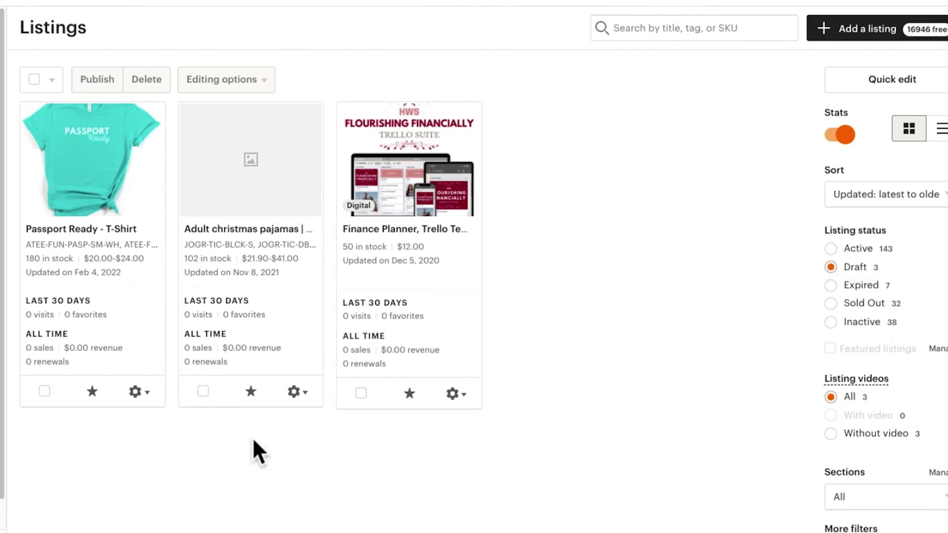
left_click(147, 395)
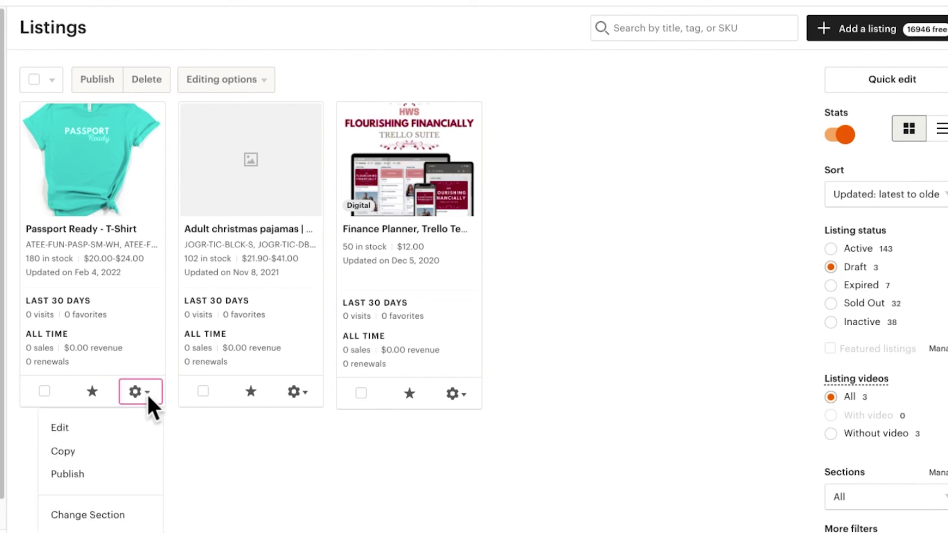
left_click(49, 430)
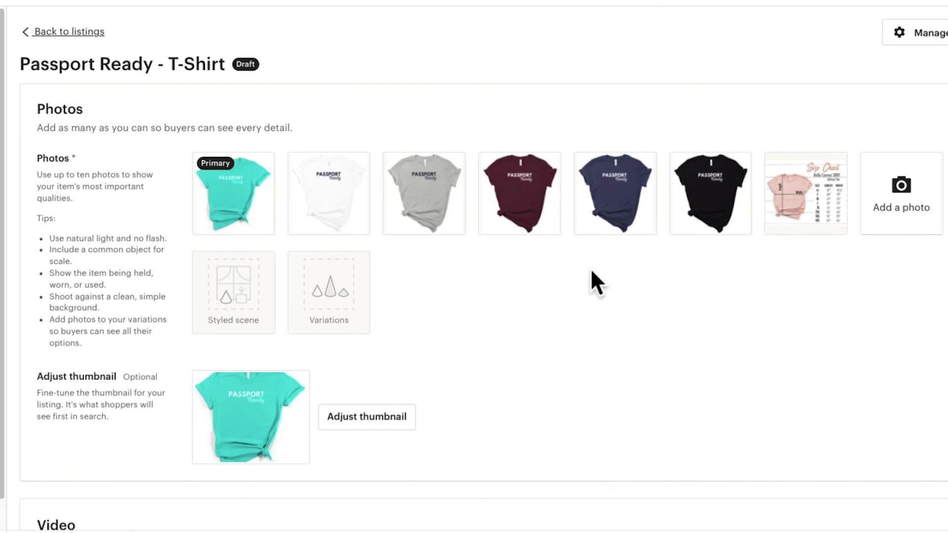
Set the draft listing's renewal option to Automatic.
scroll(592, 271, "down", 5)
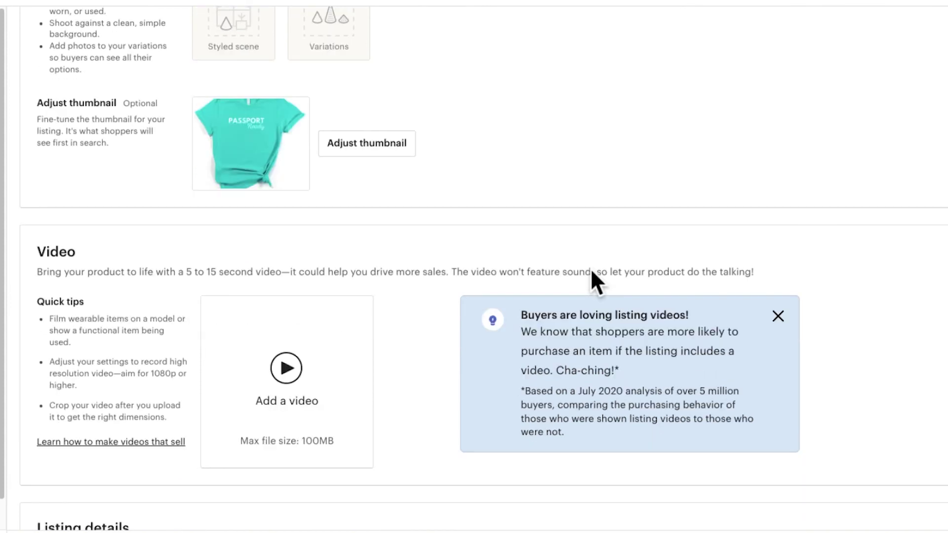
scroll(156, 215, "down", 6)
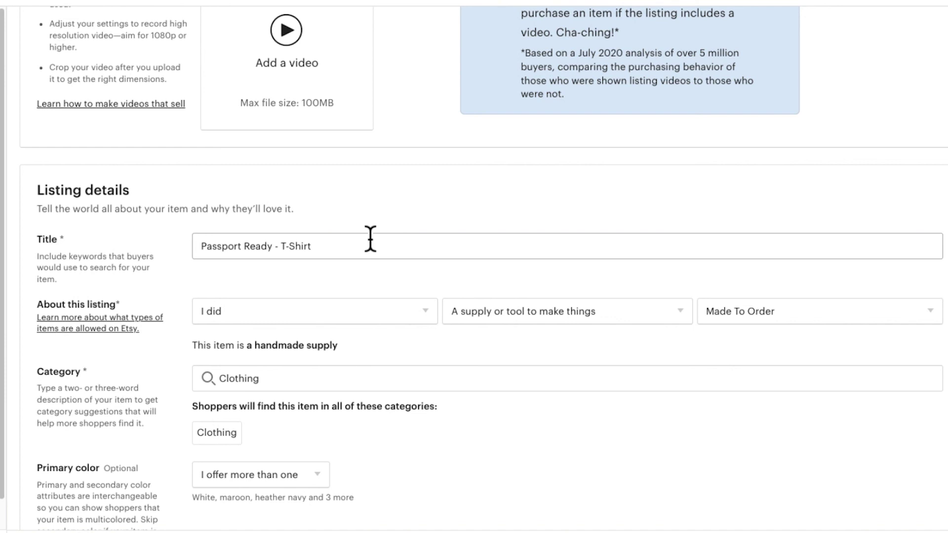
scroll(370, 239, "down", 1)
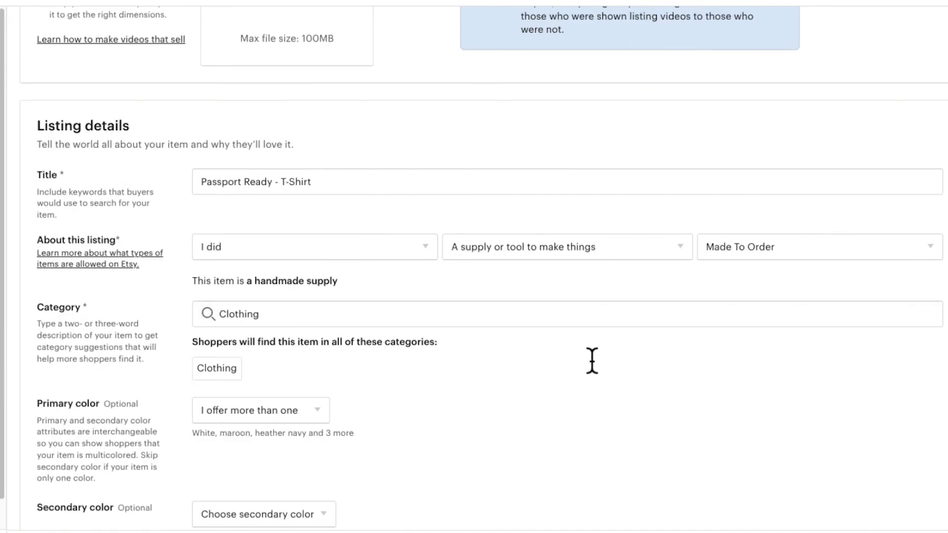
scroll(591, 359, "down", 5)
scroll(591, 361, "down", 5)
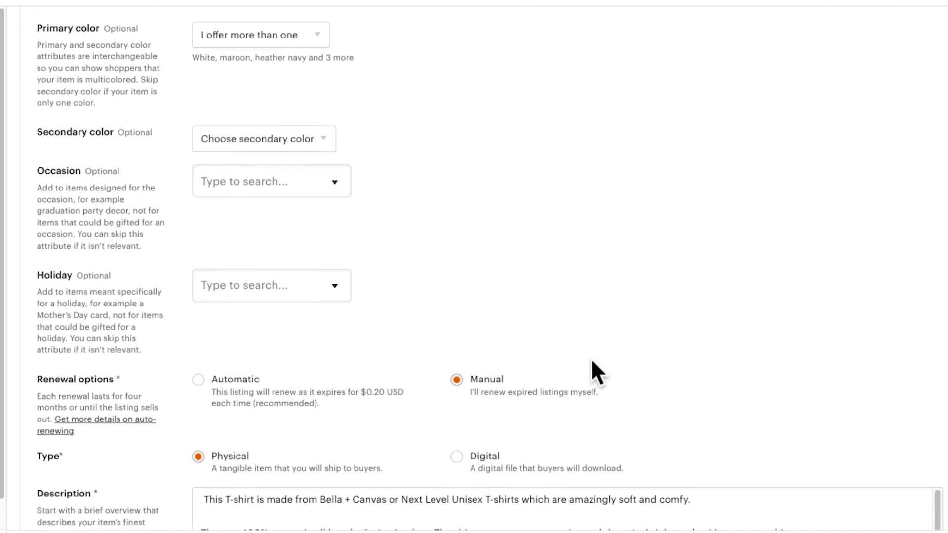
scroll(664, 294, "down", 1)
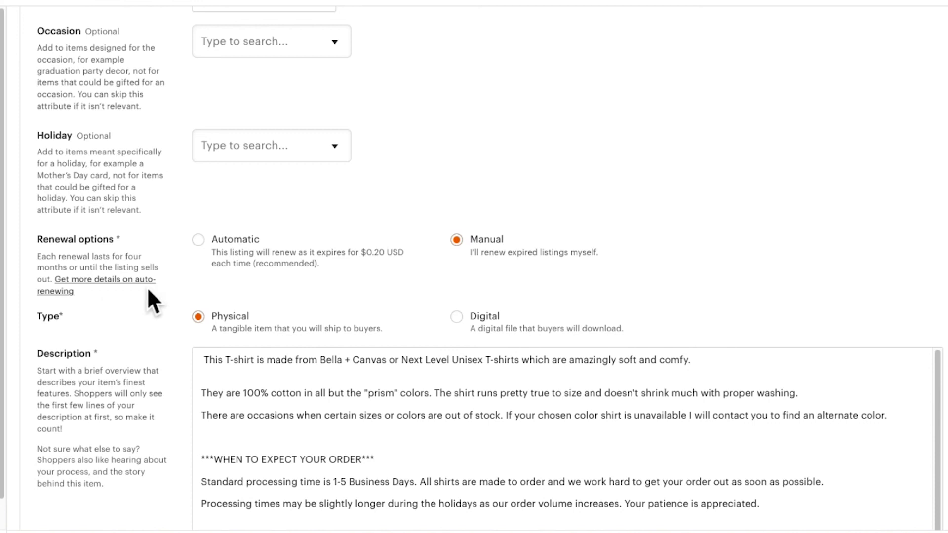
left_click(199, 242)
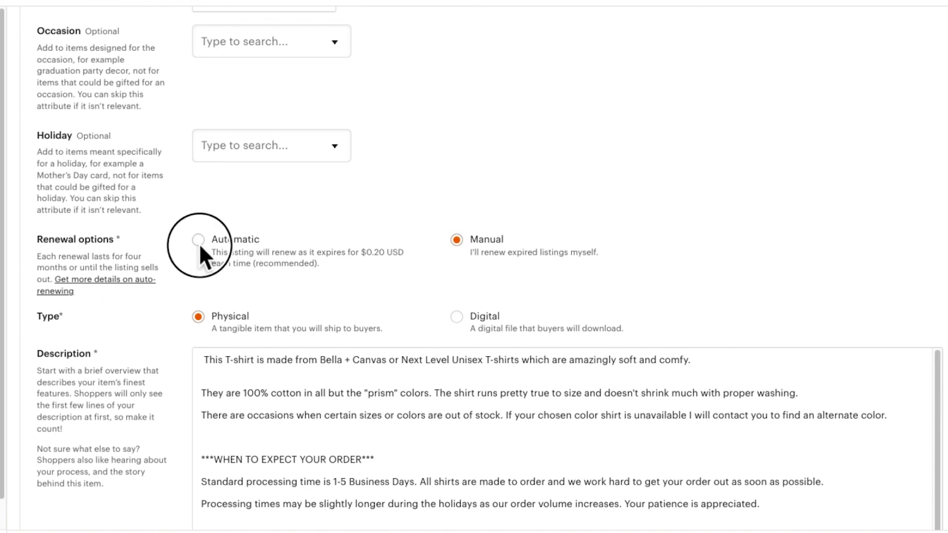
Review the draft's description, tags, pricing, variation SKUs and quantities, and shipping options.
scroll(141, 351, "down", 1)
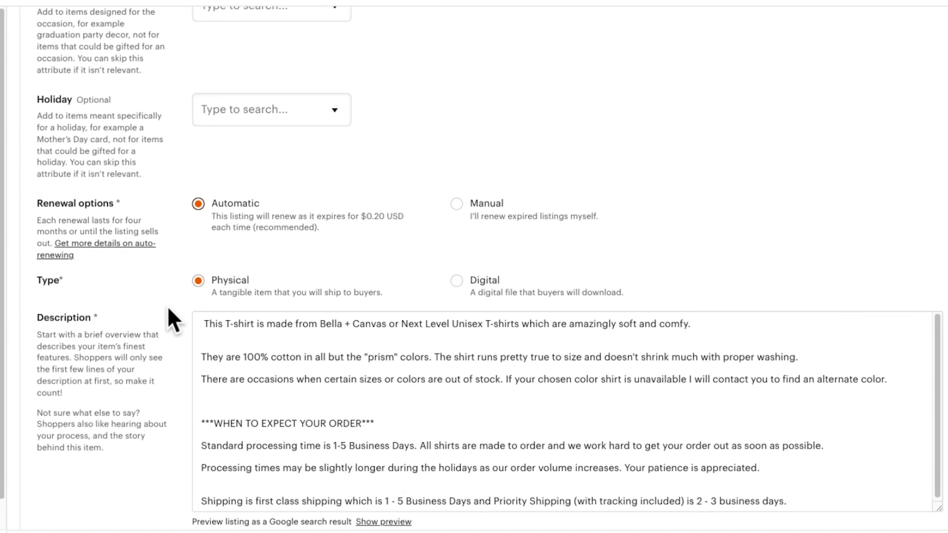
scroll(168, 308, "down", 3)
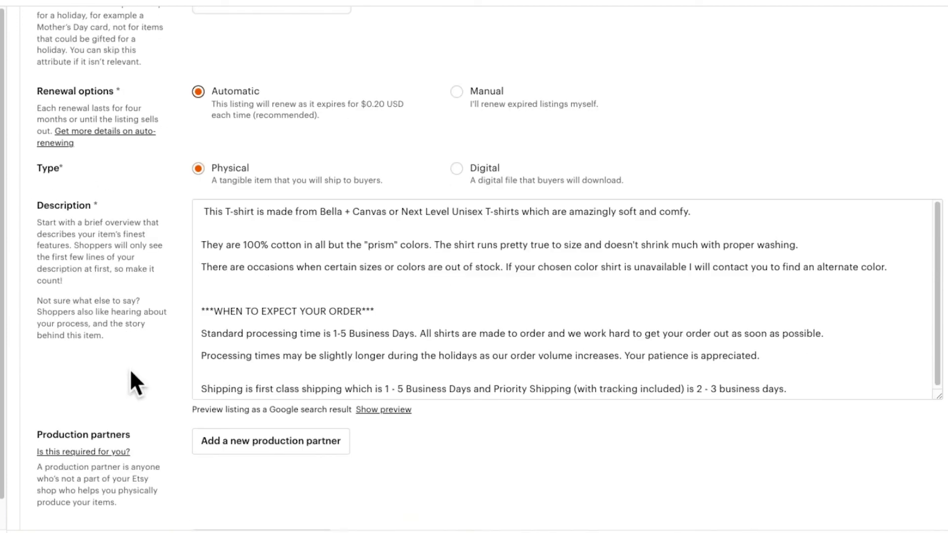
scroll(131, 372, "down", 3)
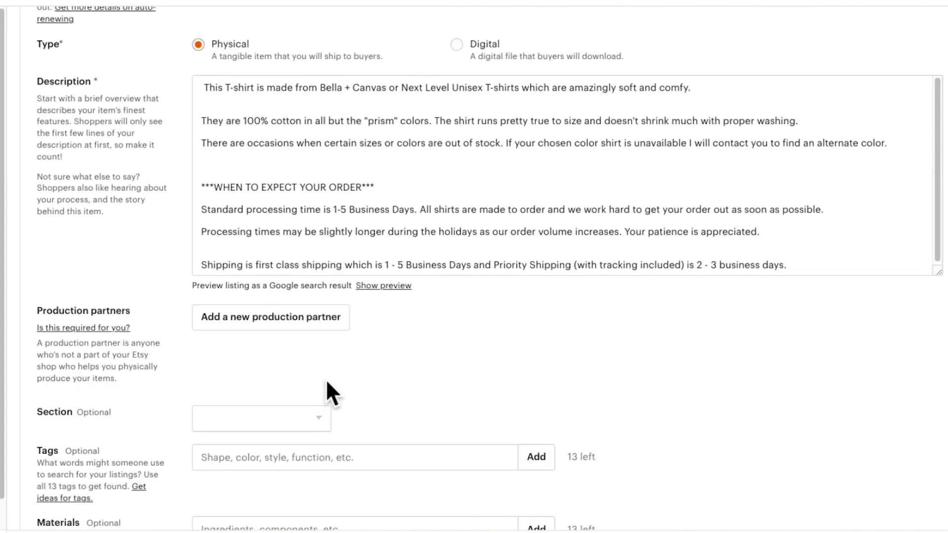
scroll(385, 365, "down", 2)
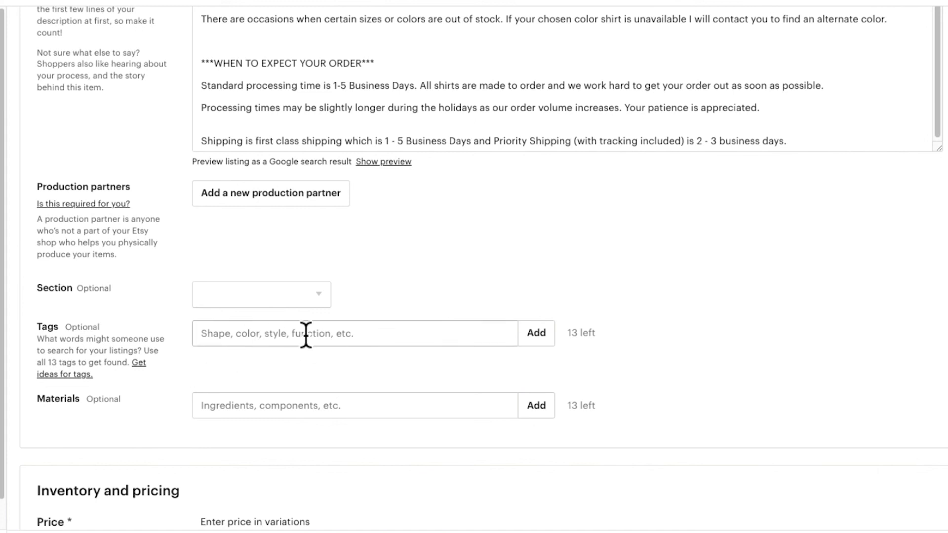
scroll(165, 375, "down", 10)
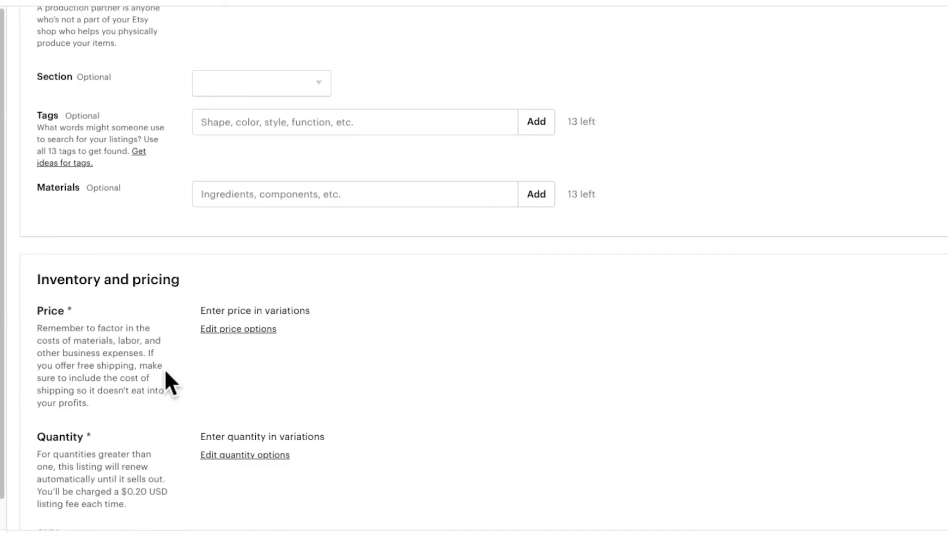
scroll(165, 369, "down", 4)
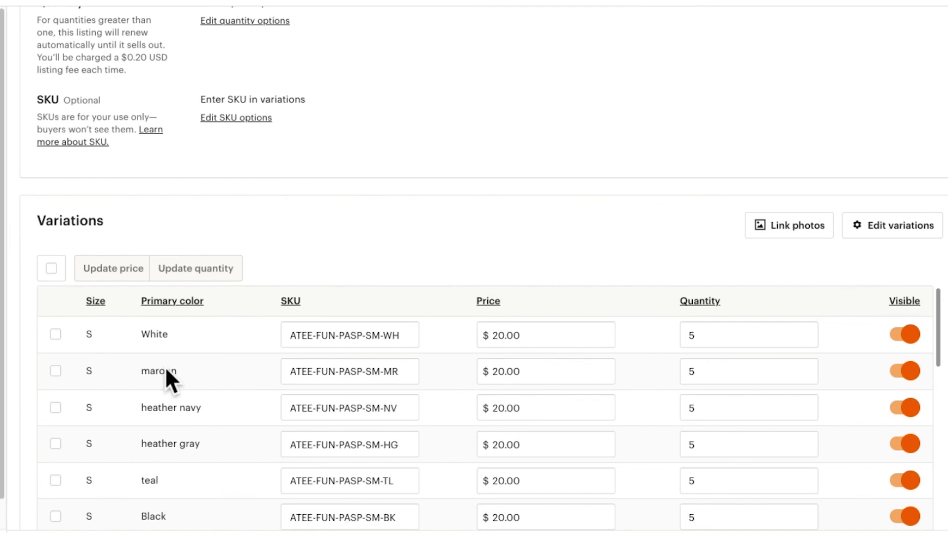
scroll(165, 367, "down", 1)
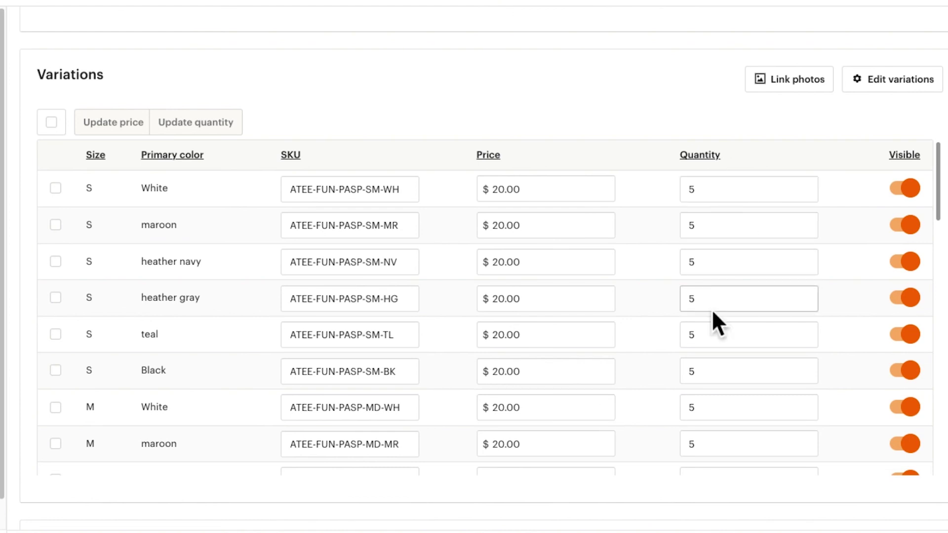
scroll(421, 291, "down", 7)
scroll(419, 288, "down", 10)
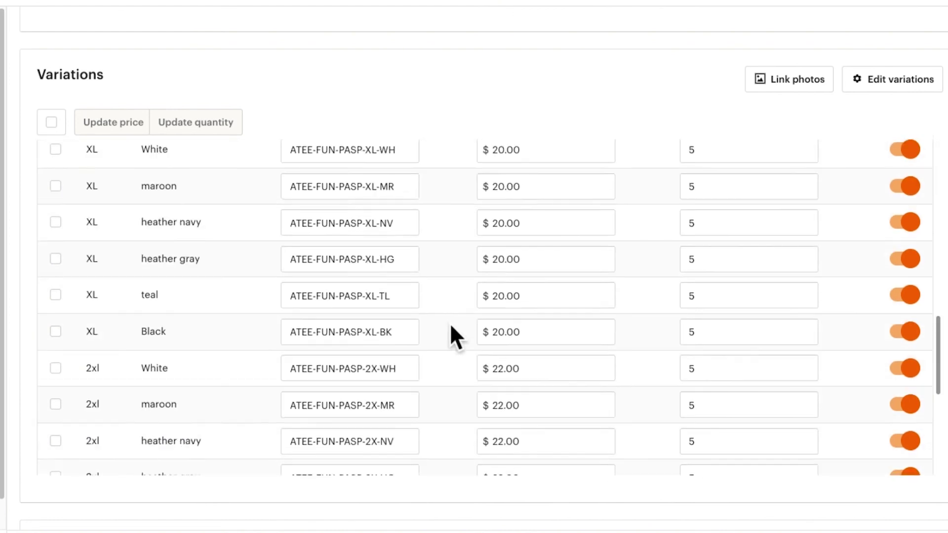
scroll(923, 437, "down", 12)
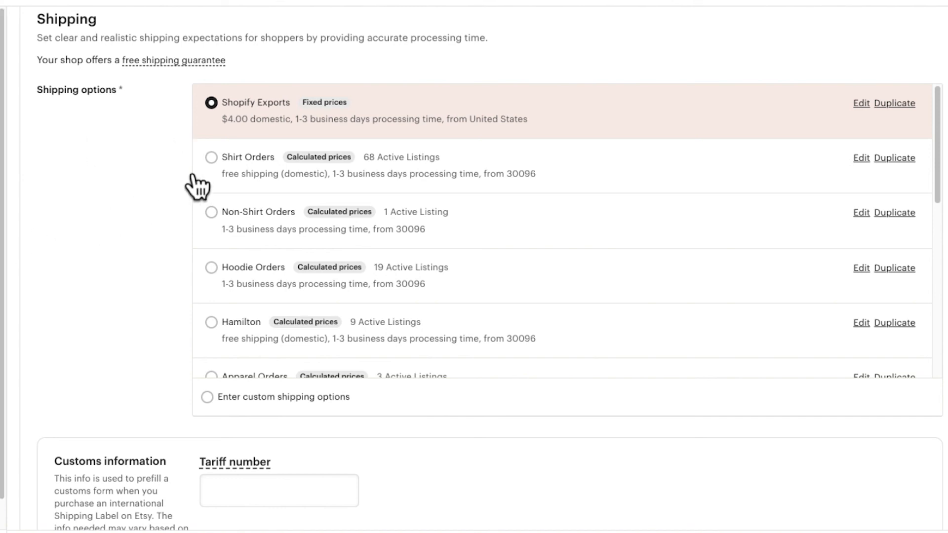
Select the Shirt Orders shipping option and set the packed item size to 13 in long, 10 in wide and 1 in high.
left_click(200, 162)
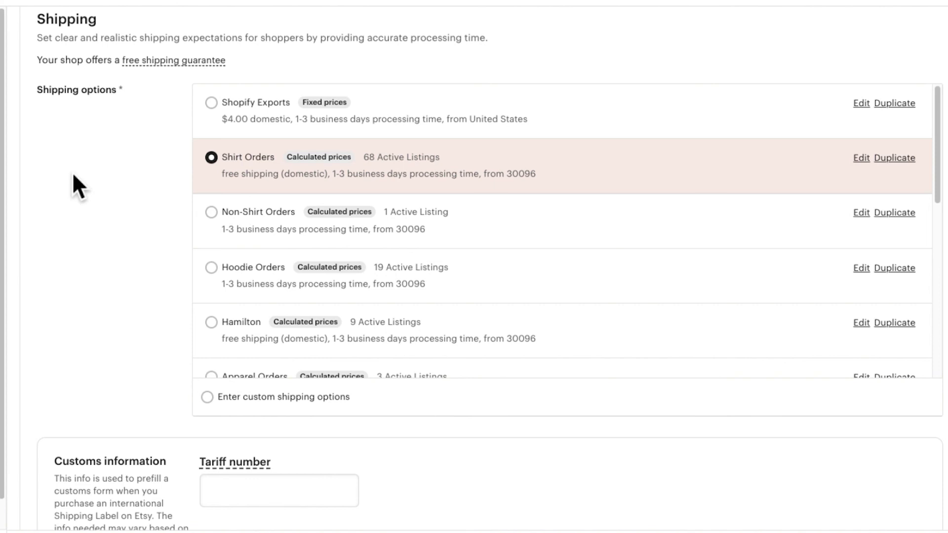
scroll(73, 174, "down", 6)
scroll(67, 179, "down", 1)
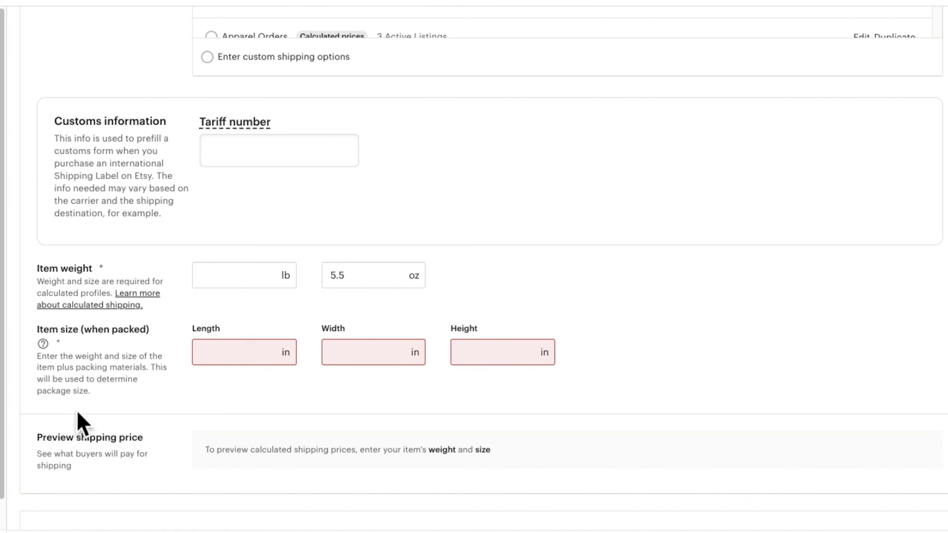
left_click(212, 353)
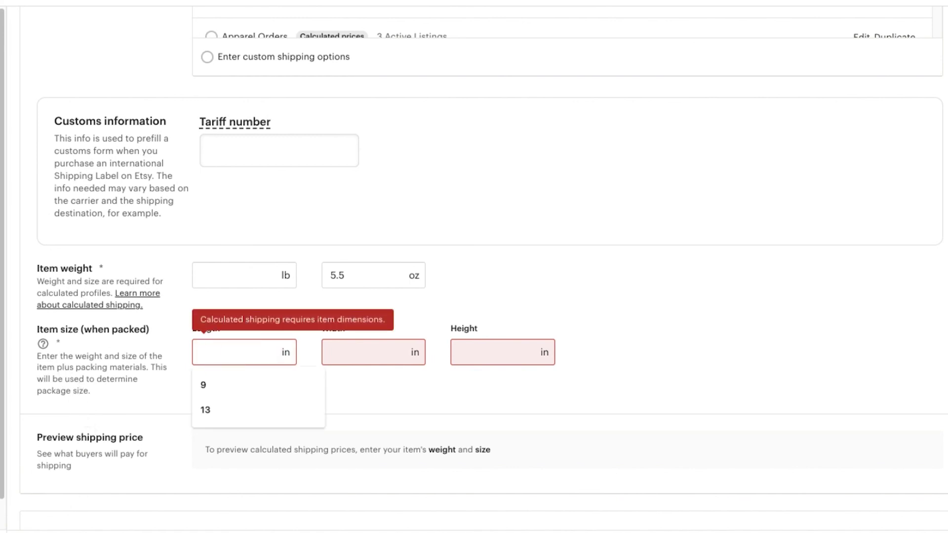
type("13")
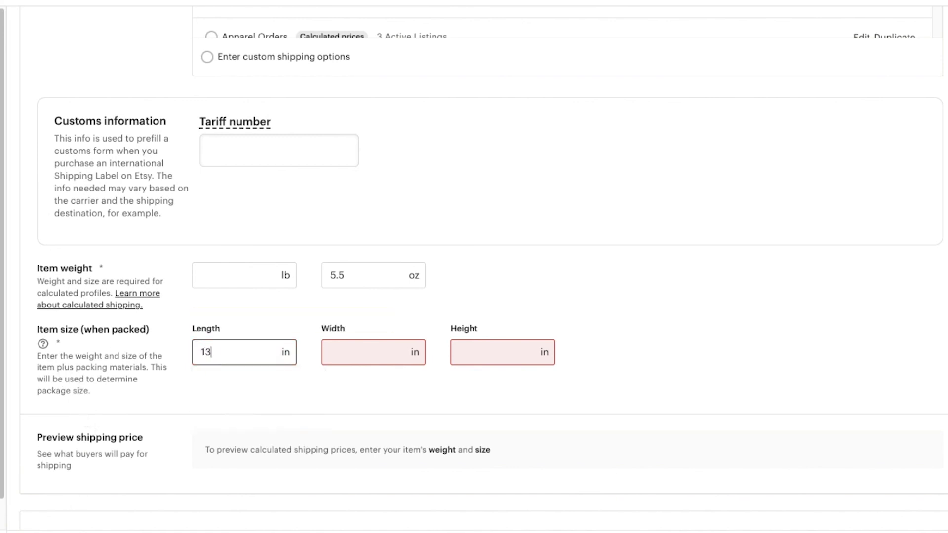
left_click(387, 351)
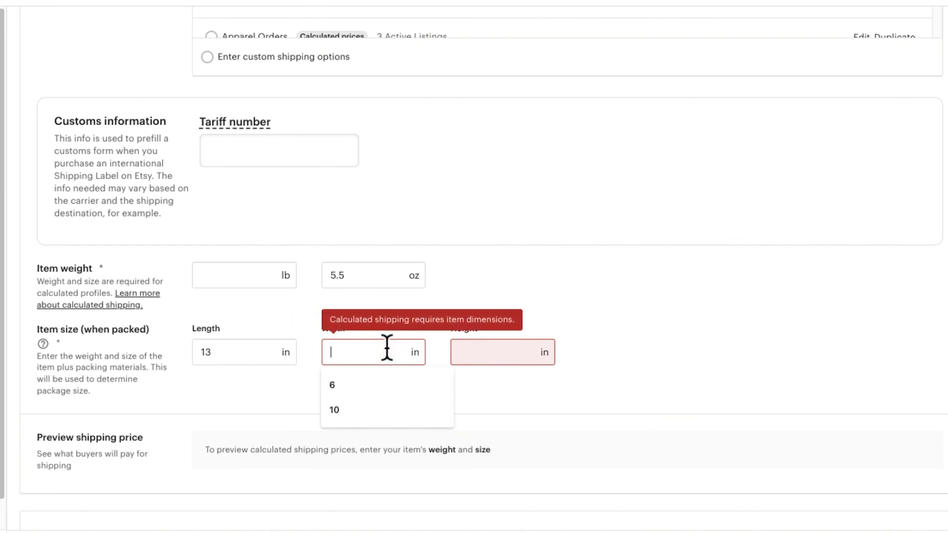
type("10")
left_click(491, 351)
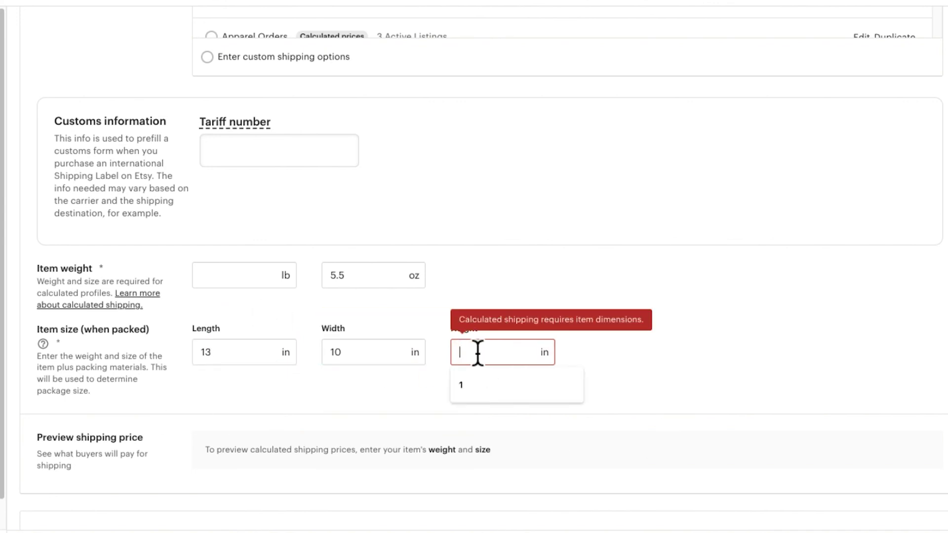
type("1")
Choose to advertise the listing as part of the Etsy Ads campaign and save the listing as a draft.
scroll(696, 292, "down", 4)
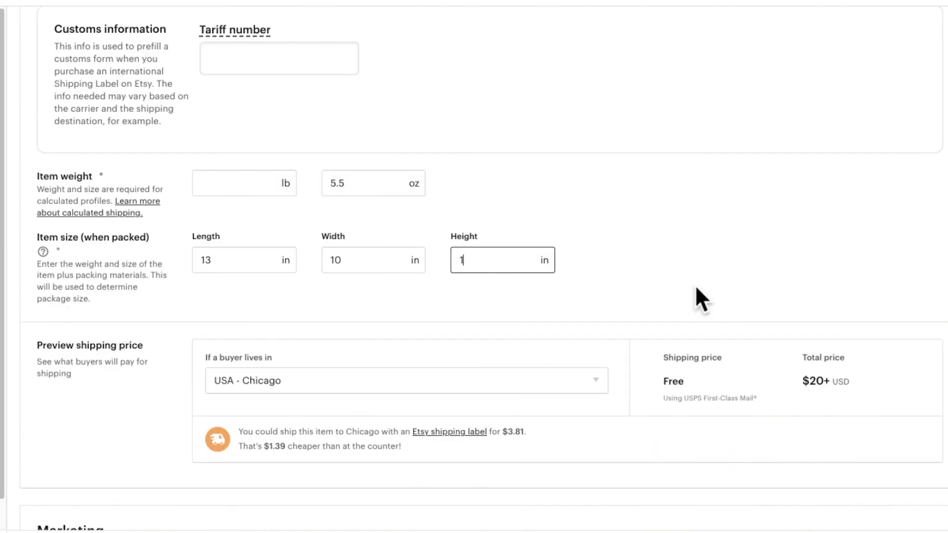
scroll(692, 292, "down", 2)
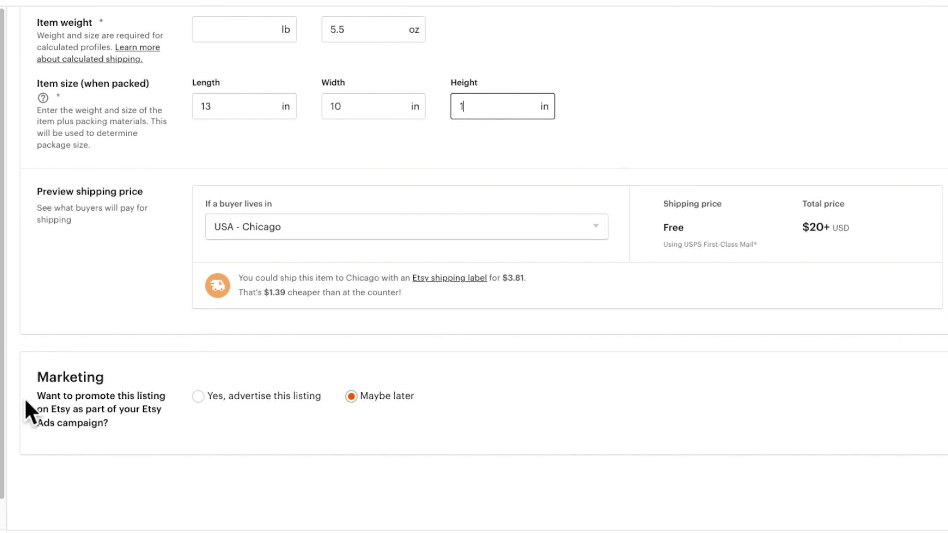
left_click(198, 396)
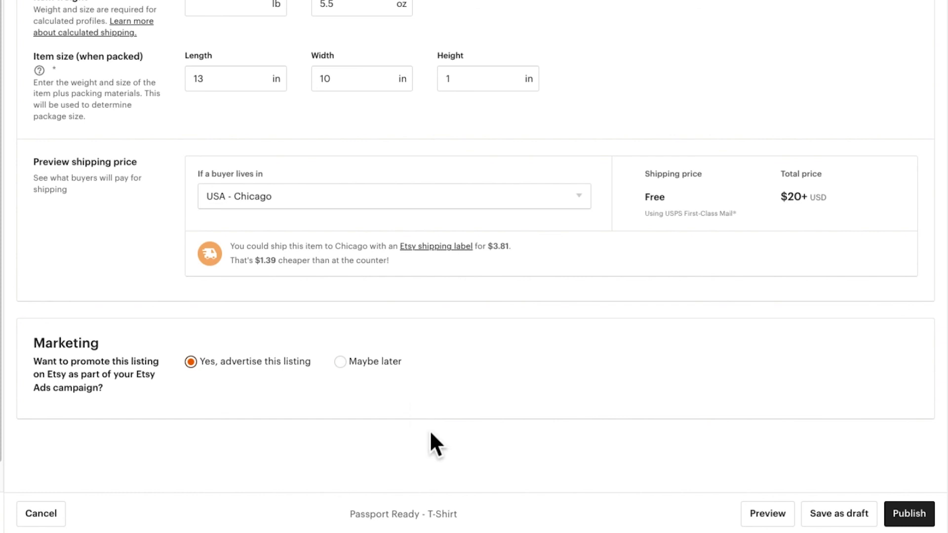
scroll(431, 434, "up", 15)
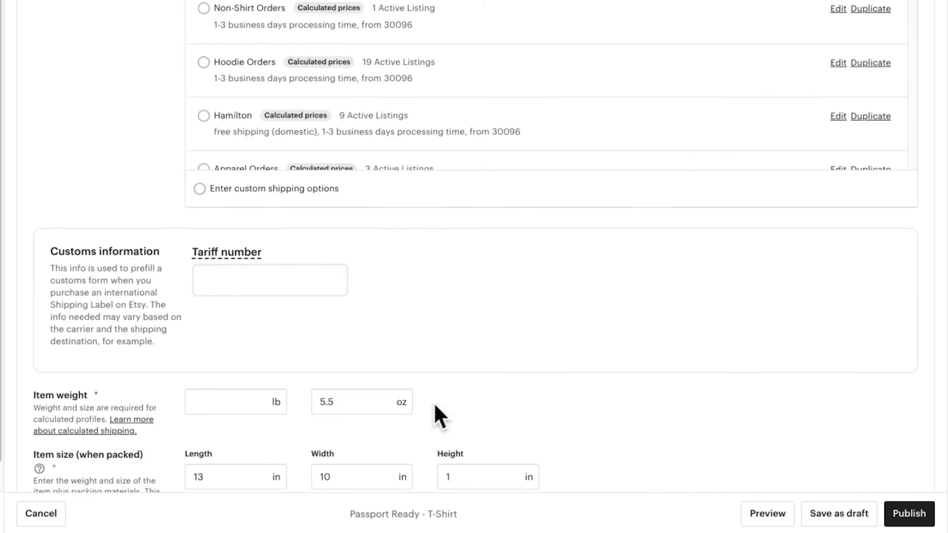
scroll(458, 399, "up", 3)
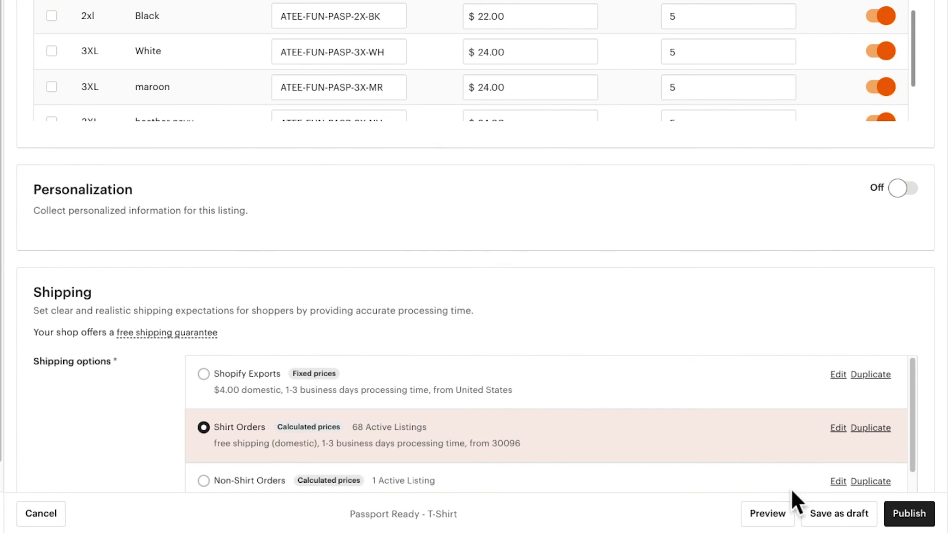
left_click(826, 518)
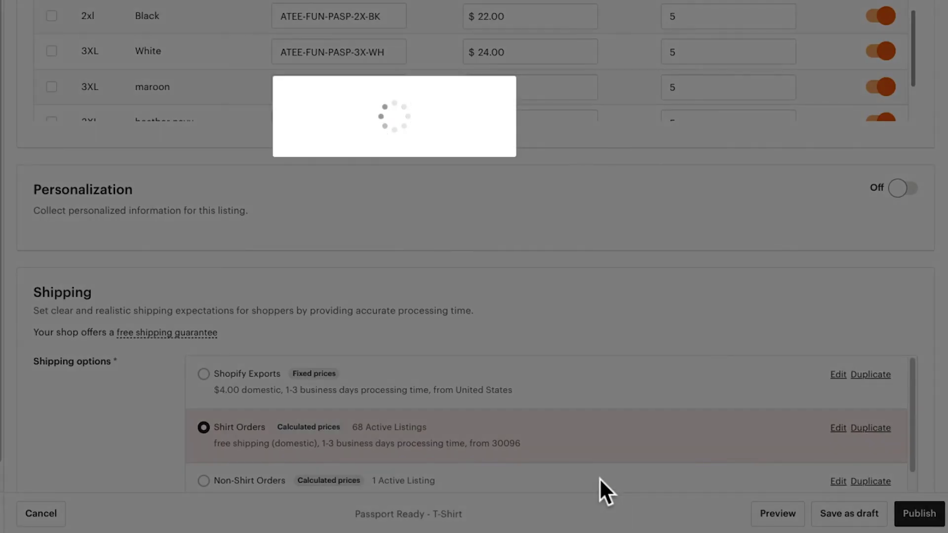